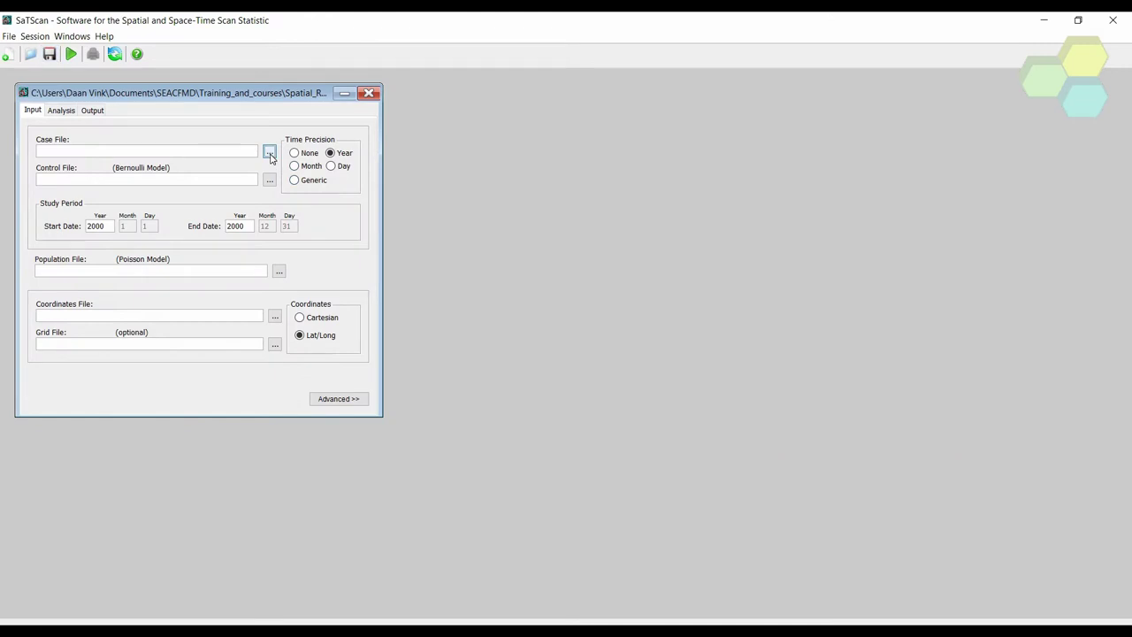
- Choose THA_adm2_FMD_cases_longlat.dbf as the source for the case file and proceed to its variable mapping
left_click_drag(479, 397, 677, 445)
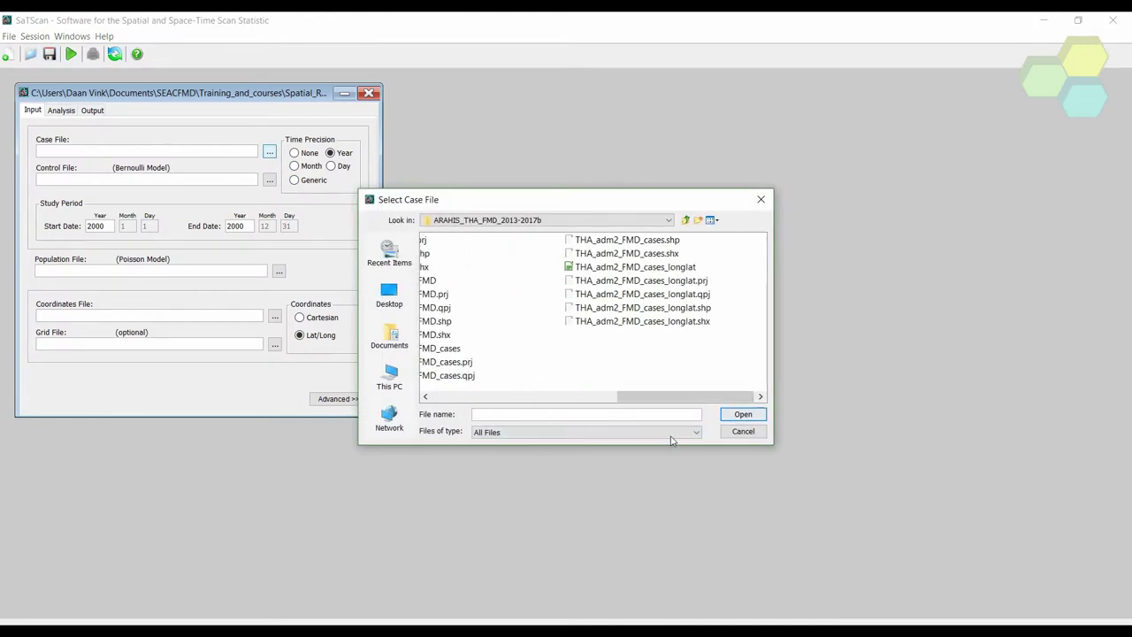
left_click(620, 268)
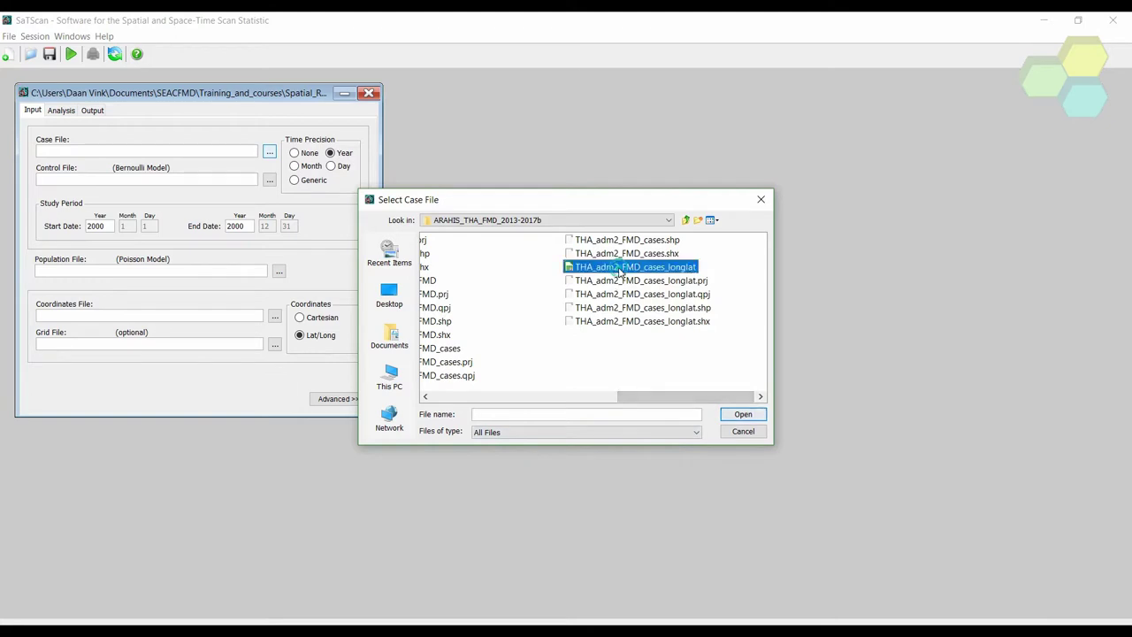
left_click(735, 414)
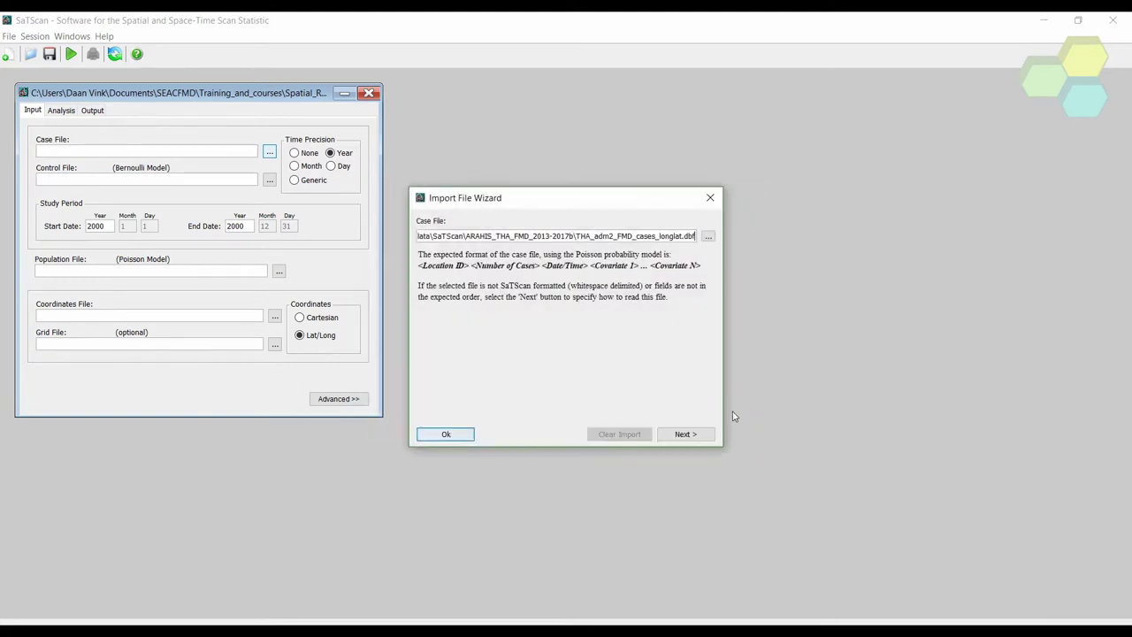
left_click(694, 435)
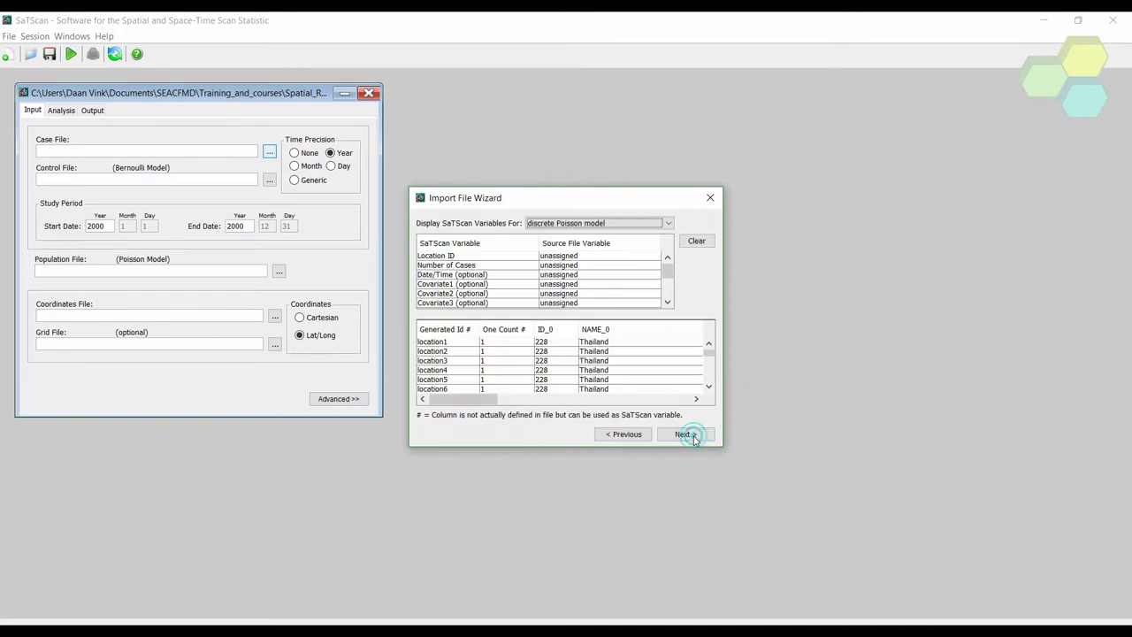
- Map the case file's Location ID to ID_2 and its Number of Cases to cases
left_click(607, 257)
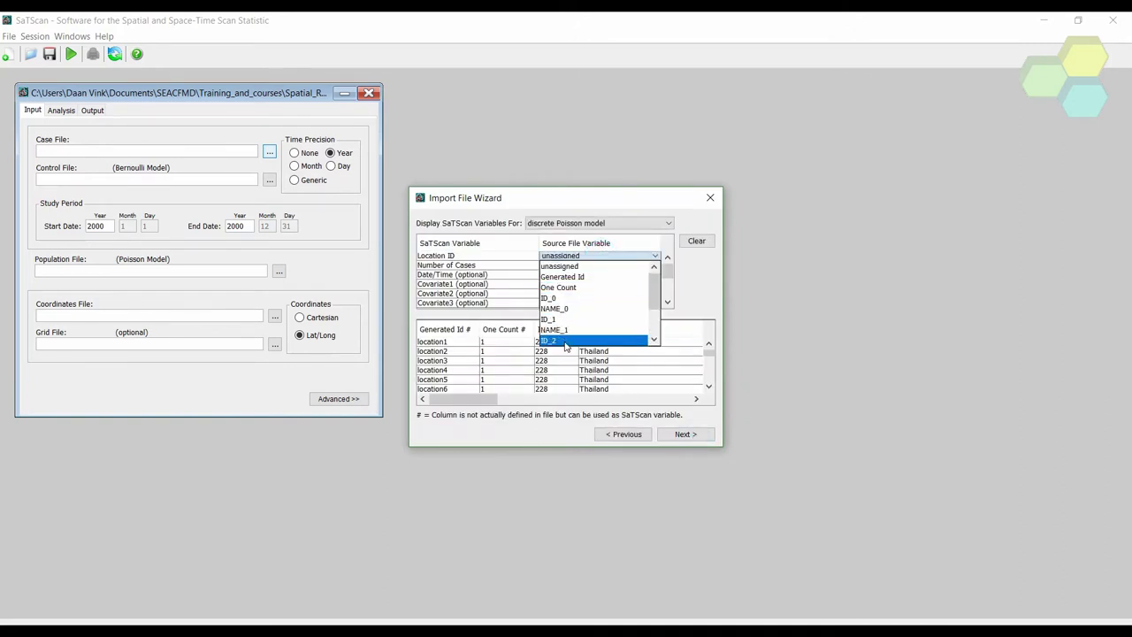
left_click(566, 342)
left_click(576, 266)
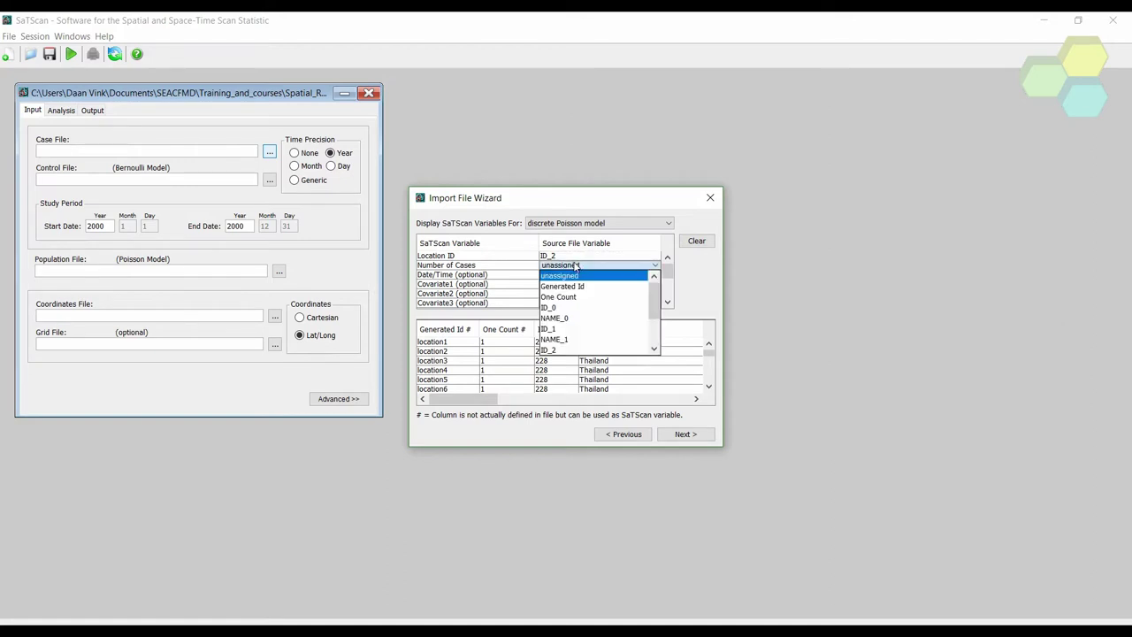
scroll(575, 301, "down", 2)
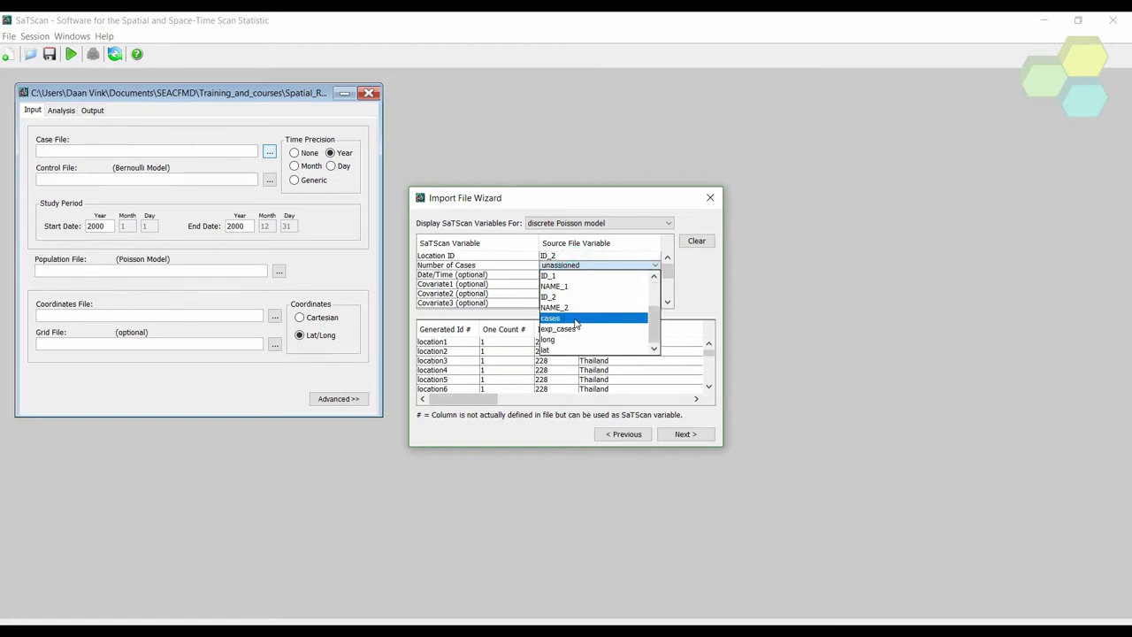
left_click(576, 320)
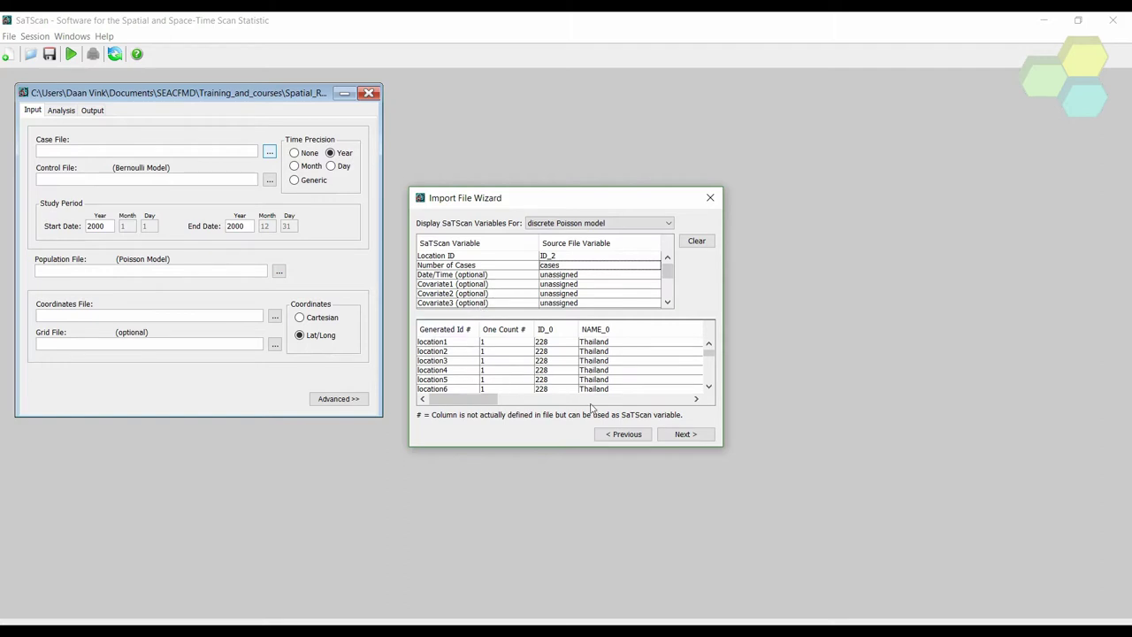
left_click(677, 436)
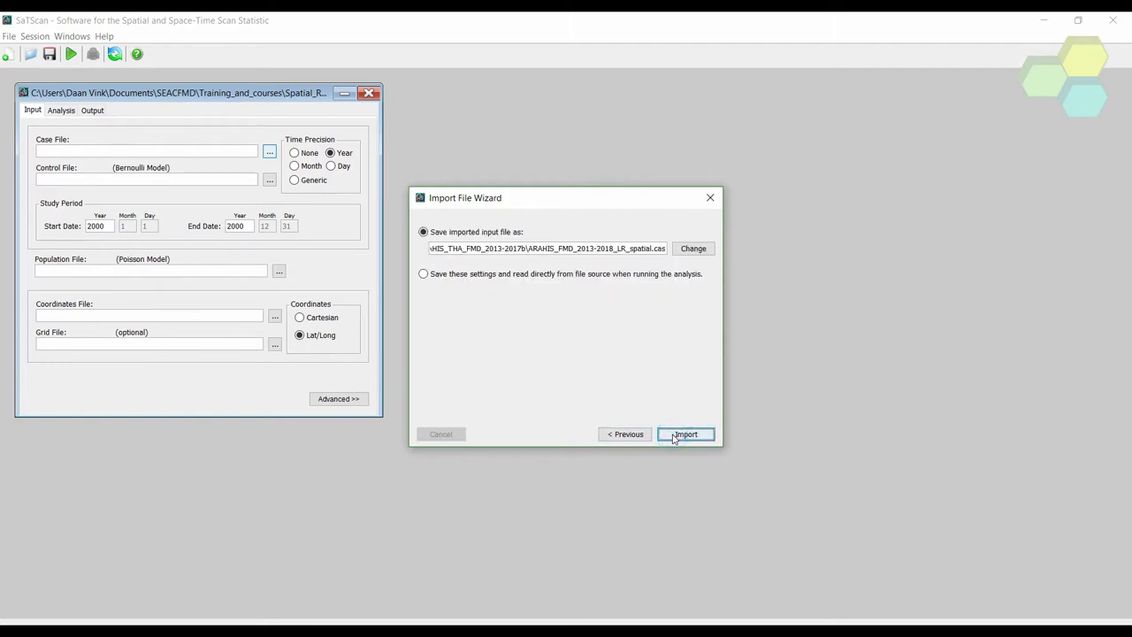
- Import the case data, saving it as FMD_cases.cas in the ARAHIS_THA_FMD_2013-2017b folder
left_click(694, 251)
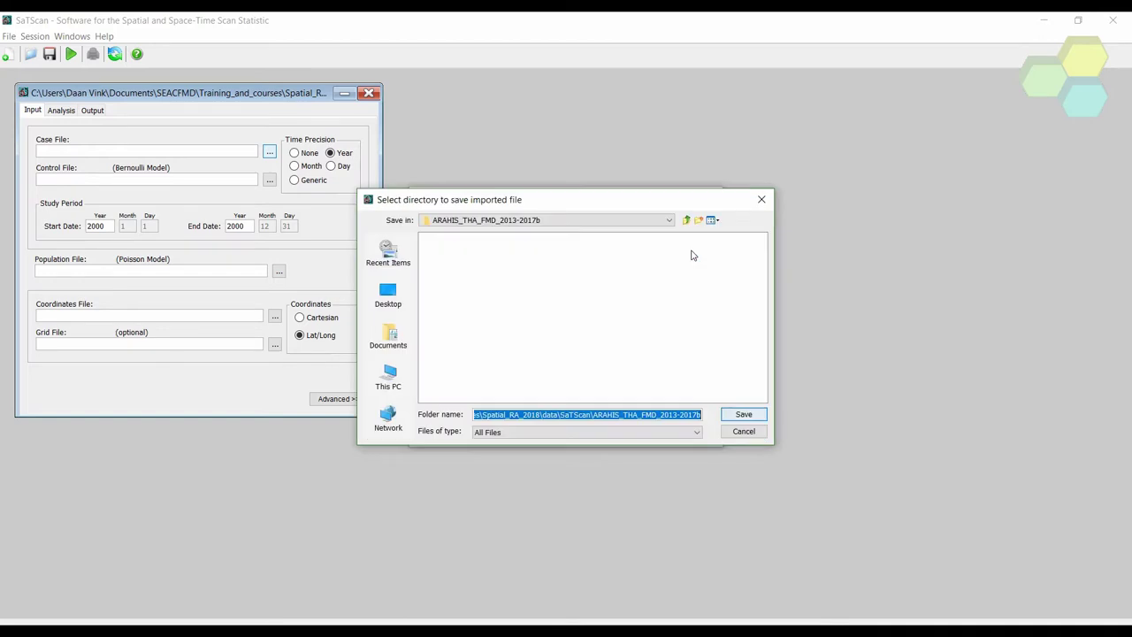
left_click(698, 414)
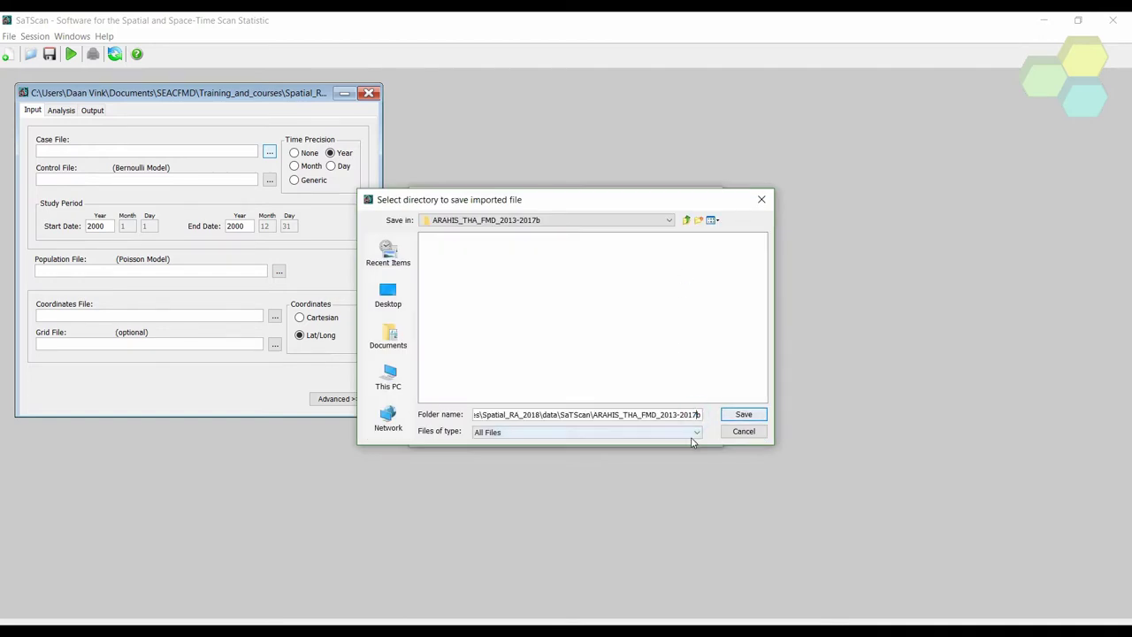
type("\\")
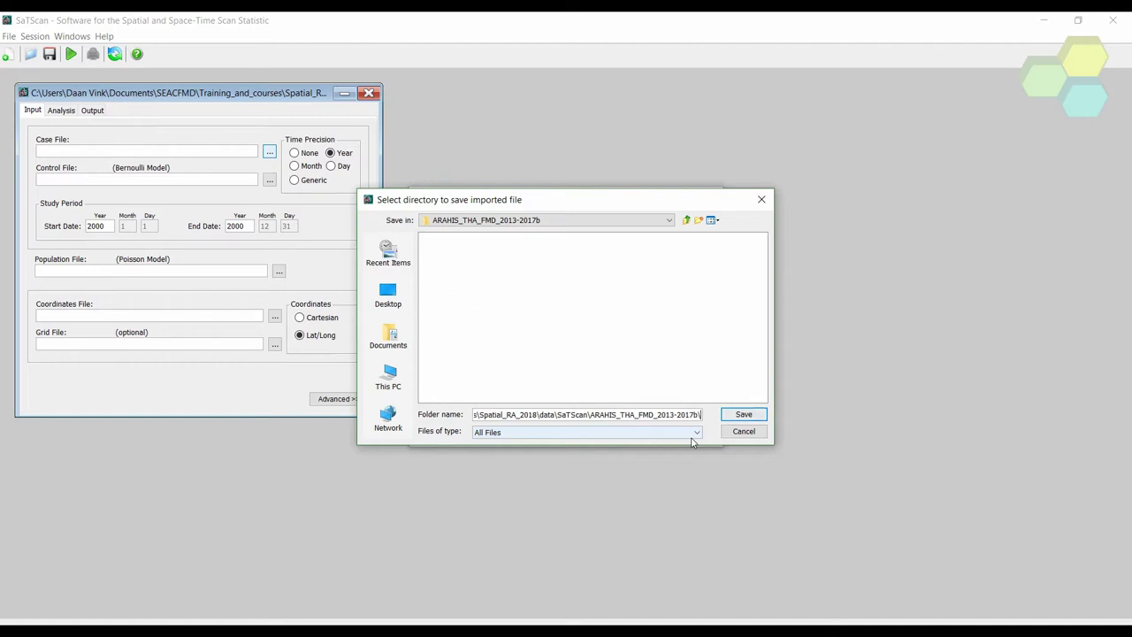
type("cas")
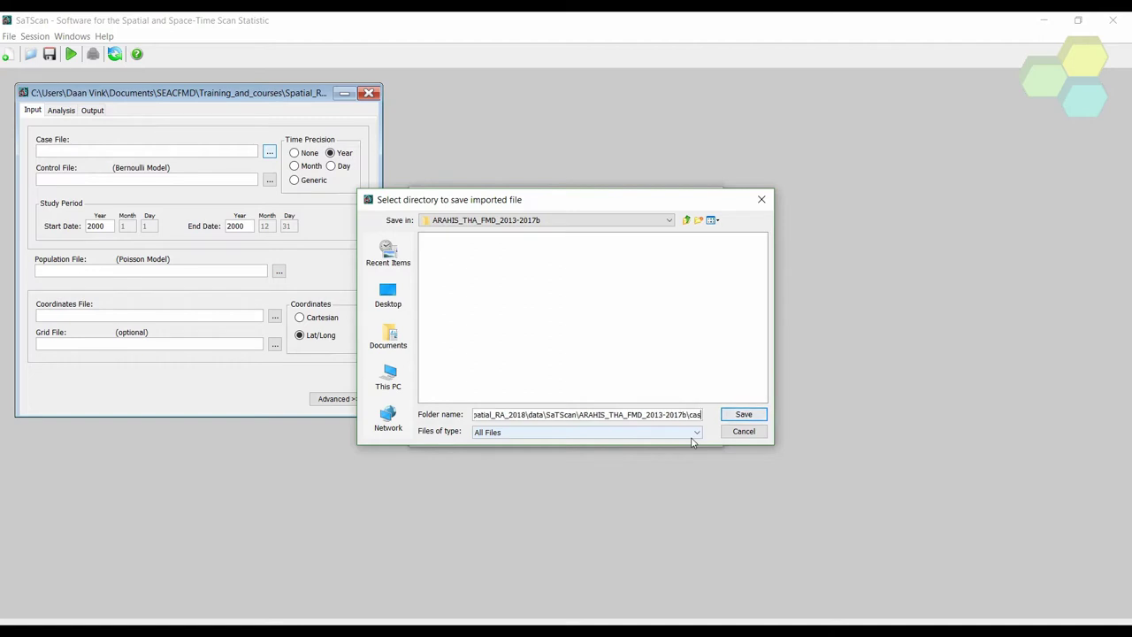
type("es.cas")
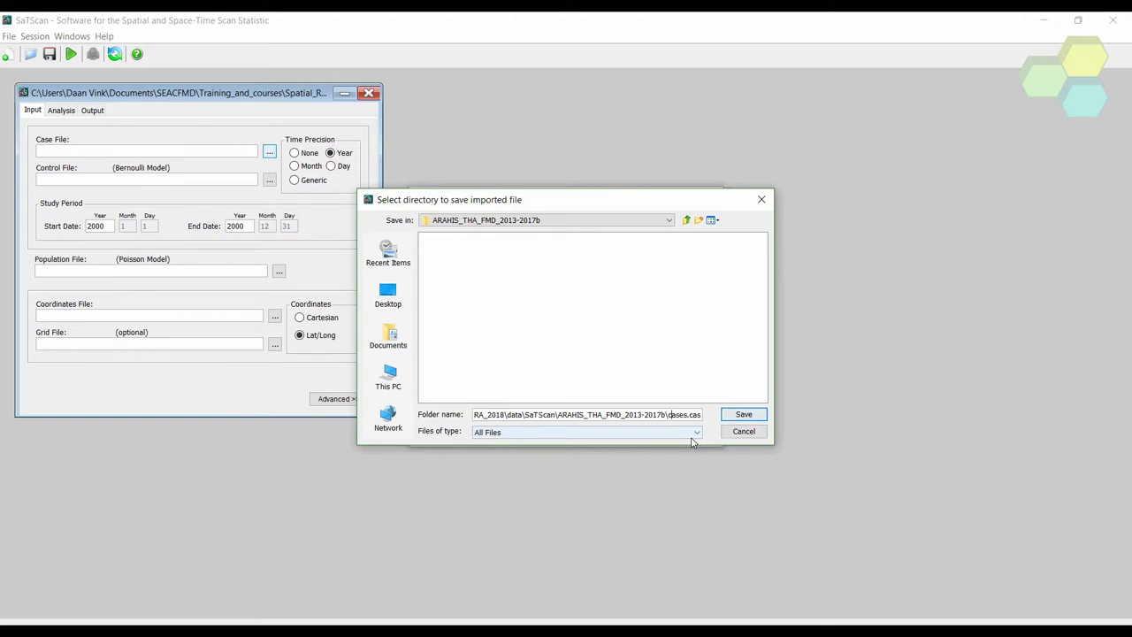
type("D_")
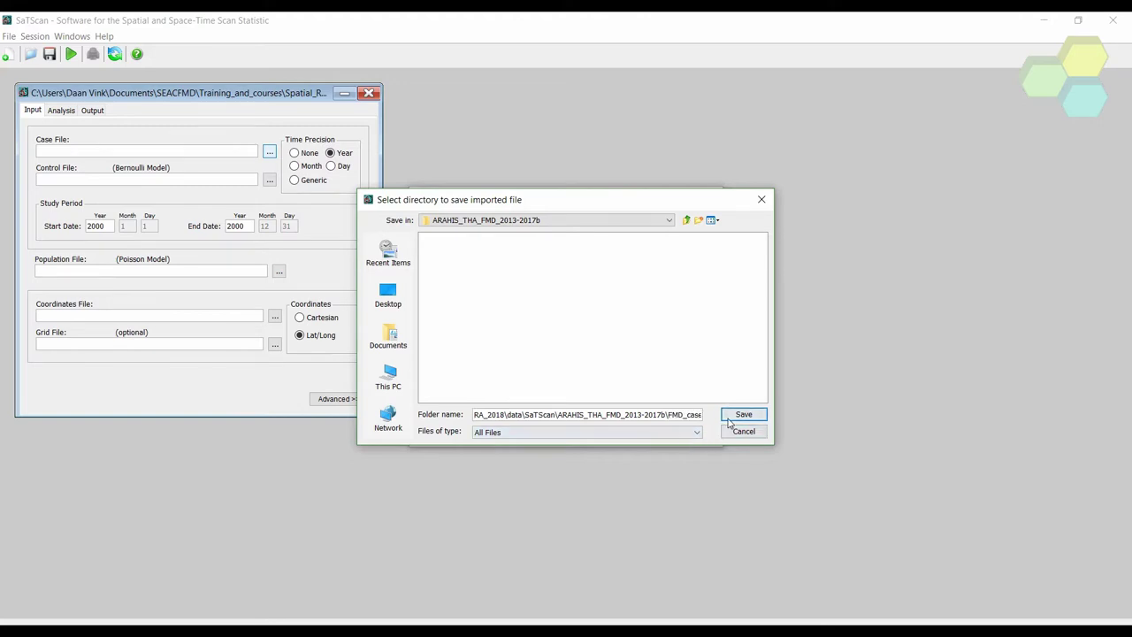
left_click(743, 415)
left_click(675, 439)
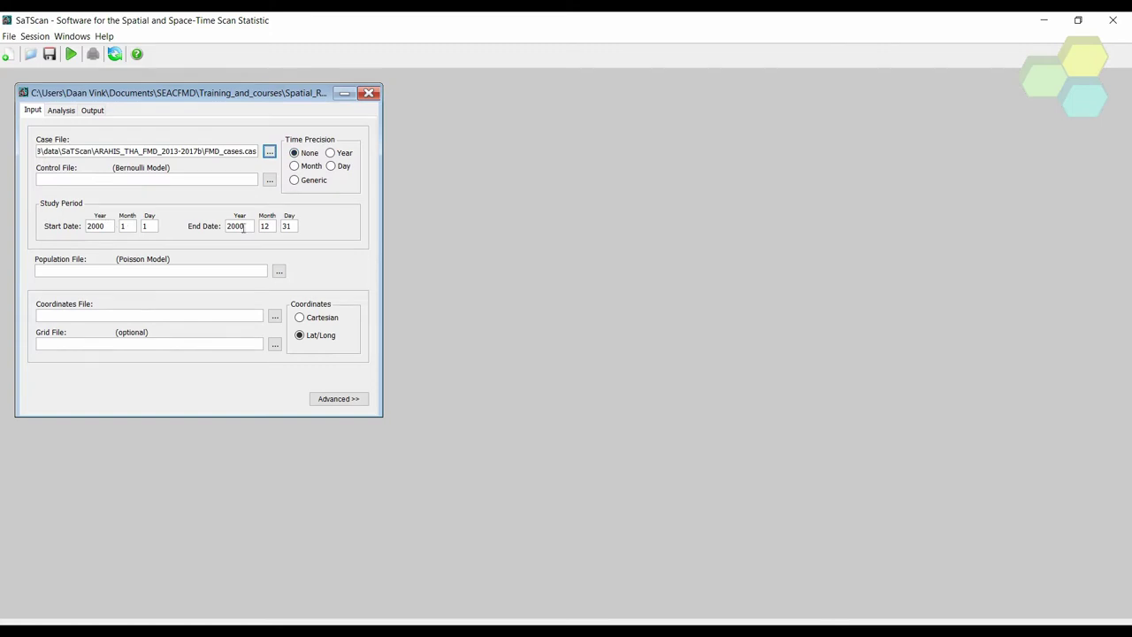
- Choose THA_adm2_FMD_cases_longlat.dbf as the source for the population file and proceed to its variable mapping
left_click(280, 272)
left_click_drag(447, 401, 646, 401)
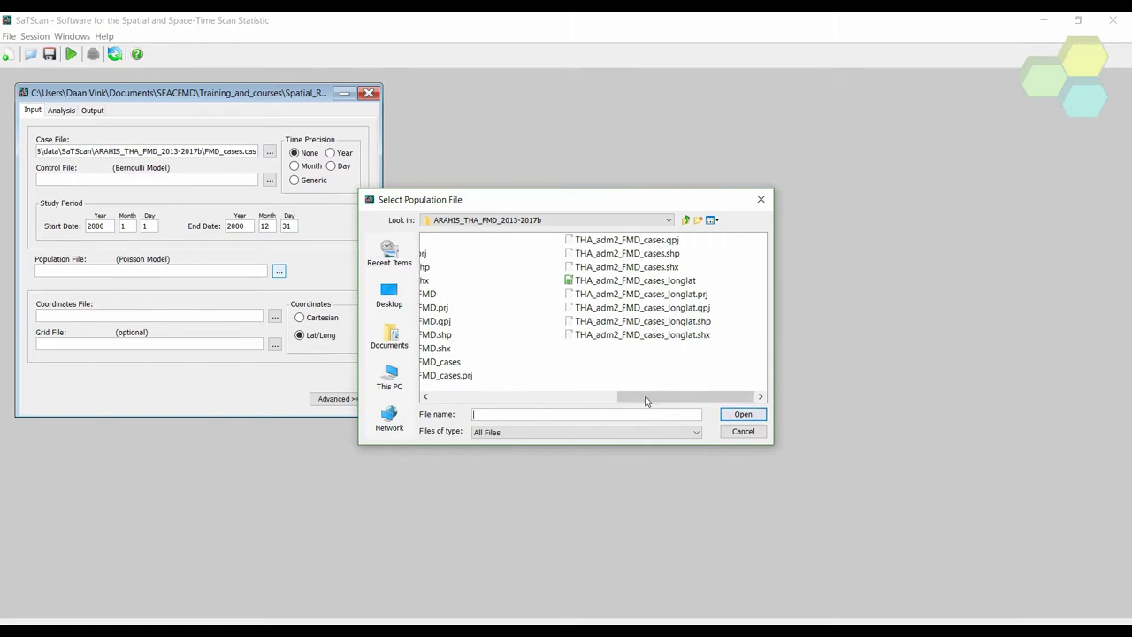
left_click(634, 281)
left_click(738, 416)
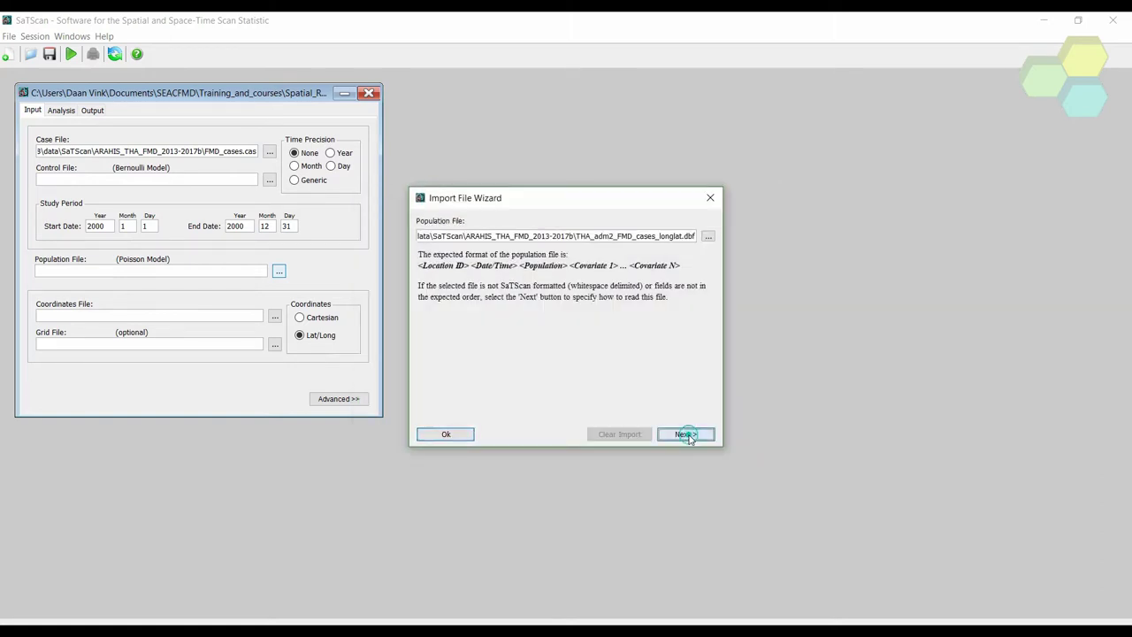
left_click(687, 435)
- Map the population file's Location ID to ID_2 and its Population to exp_cases
left_click(564, 255)
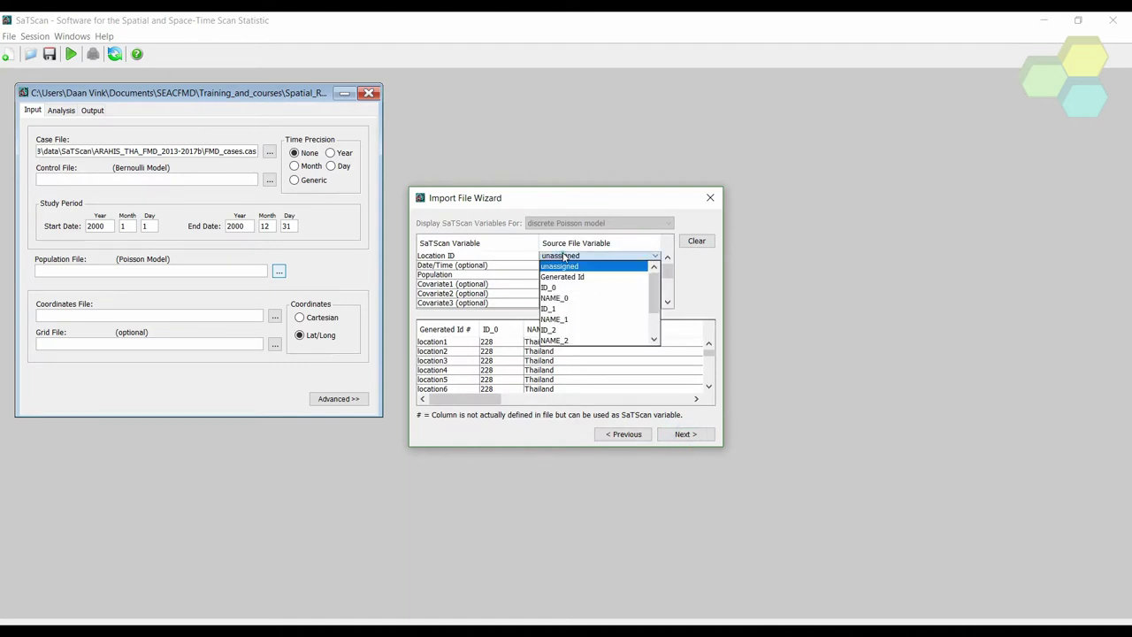
left_click(566, 330)
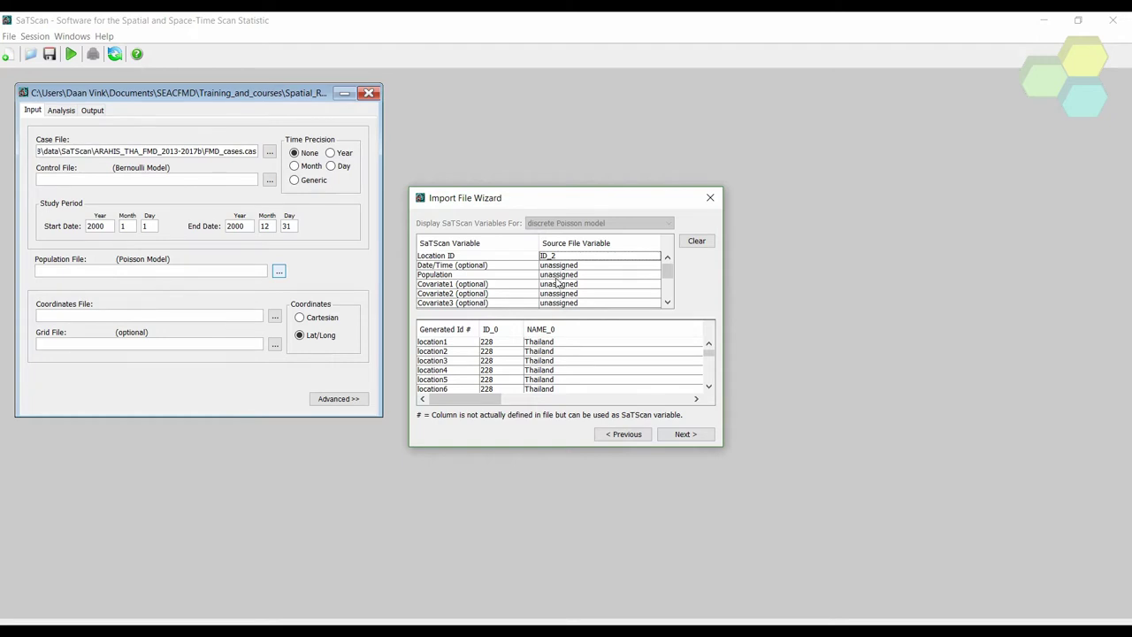
left_click(558, 274)
scroll(575, 331, "down", 1)
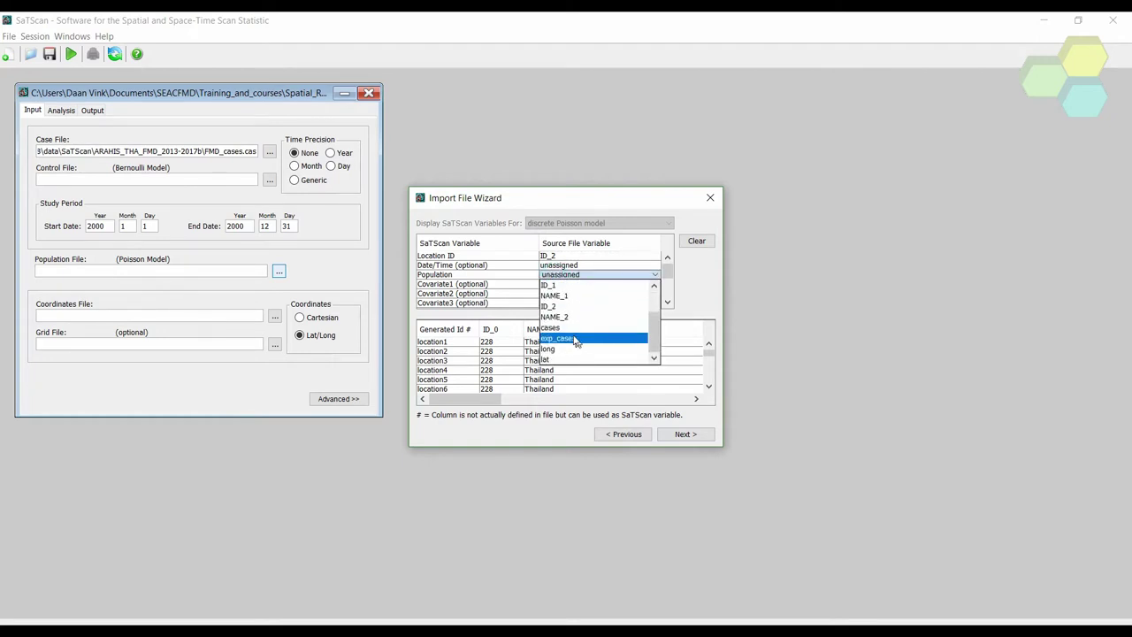
left_click(575, 339)
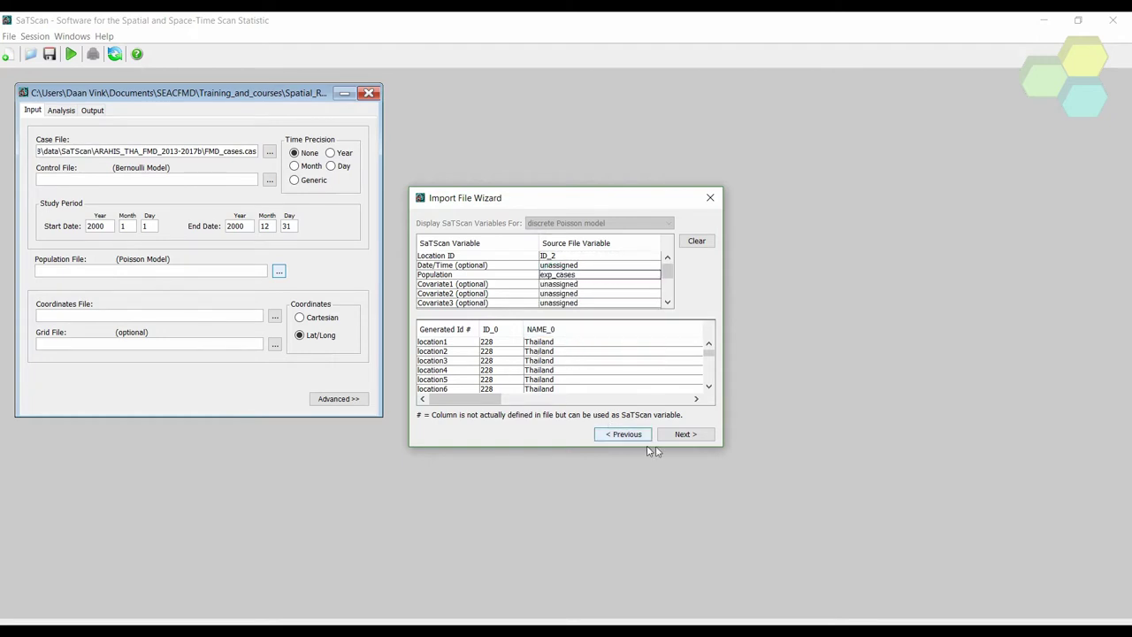
left_click(683, 434)
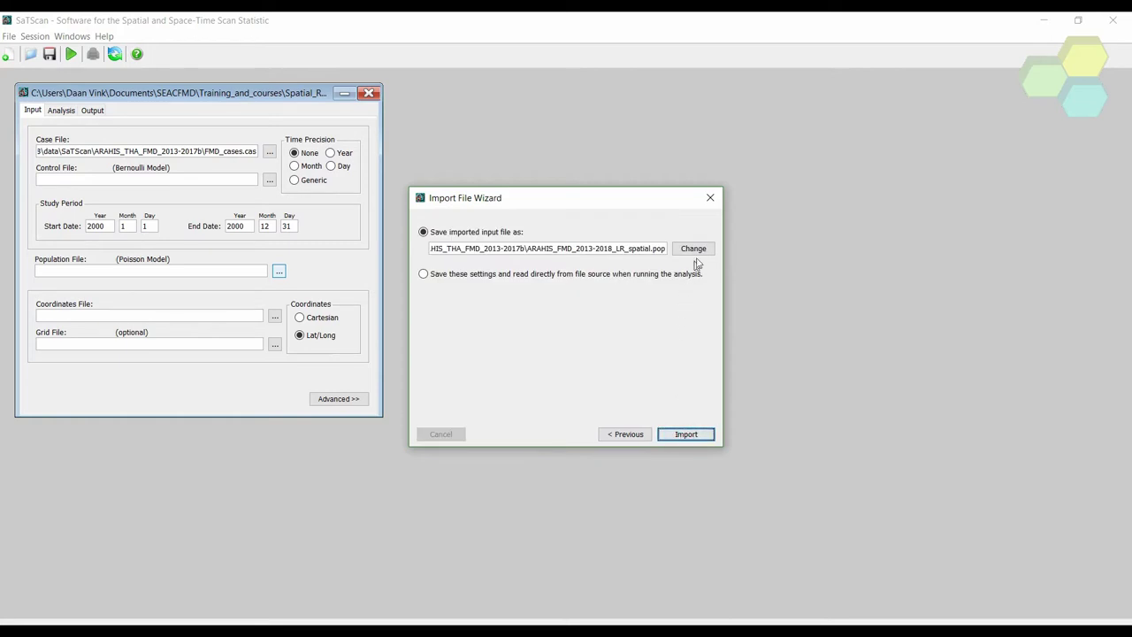
- Import the population data, saving it as FMD_exp_cases.pop in the ARAHIS_THA_FMD_2013-2017b folder
left_click(699, 254)
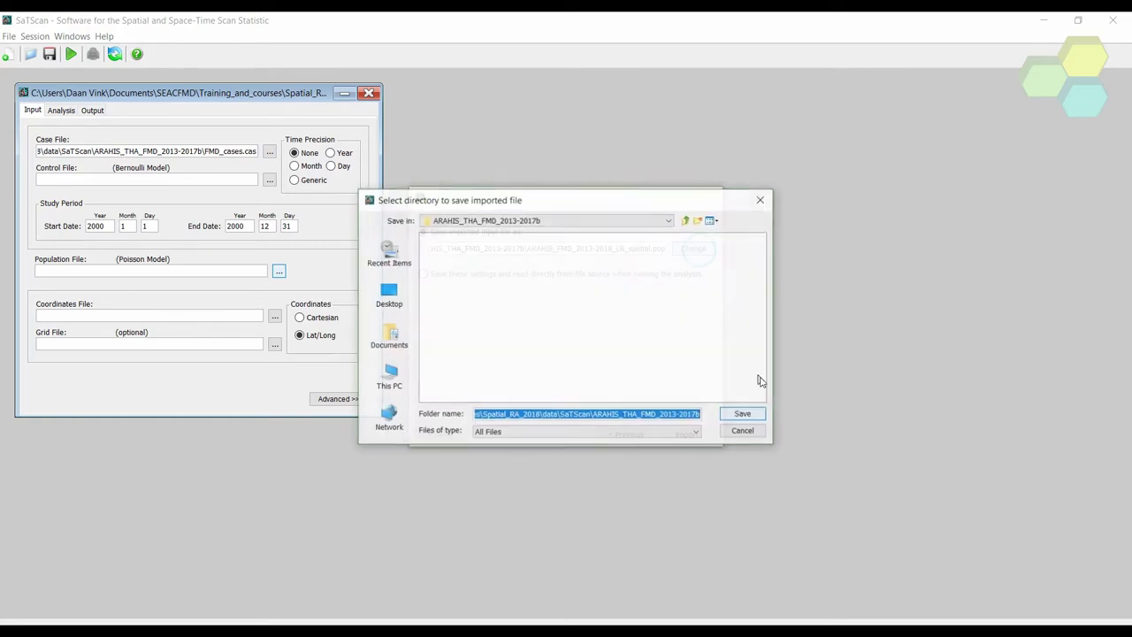
left_click(701, 414)
type("\\FMD")
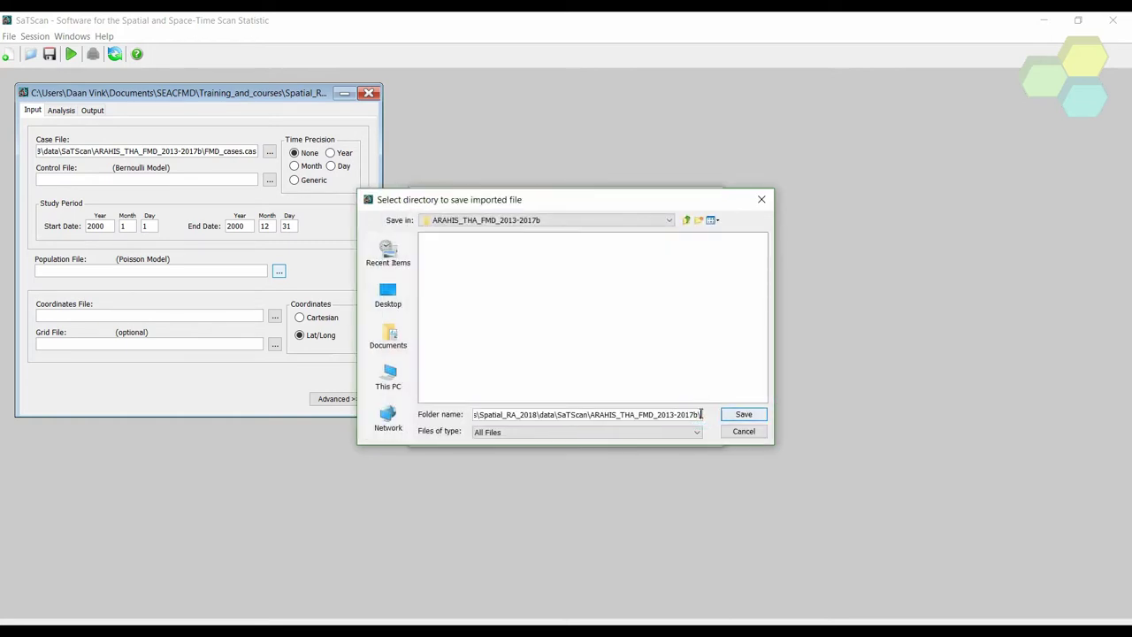
type("_")
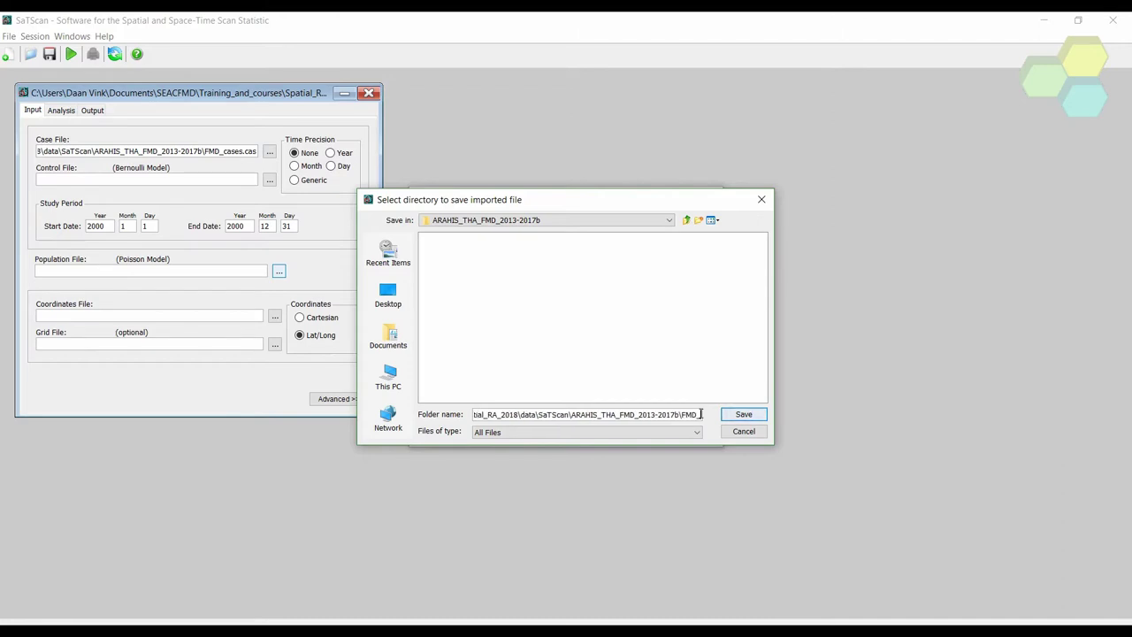
type("exp_cases.pop")
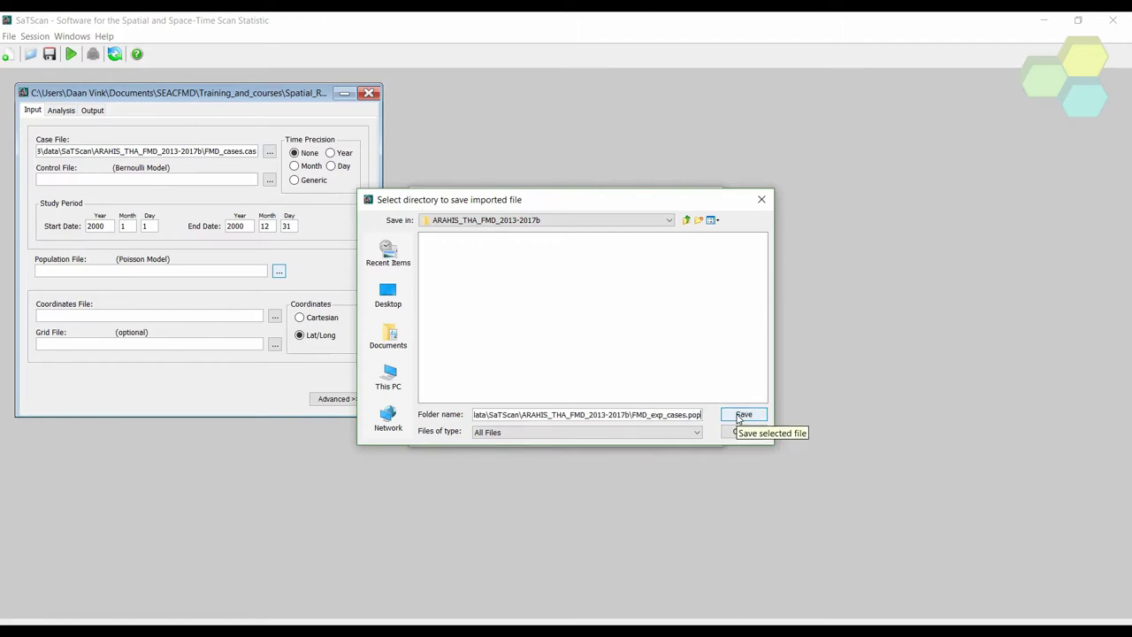
left_click(740, 415)
left_click(686, 436)
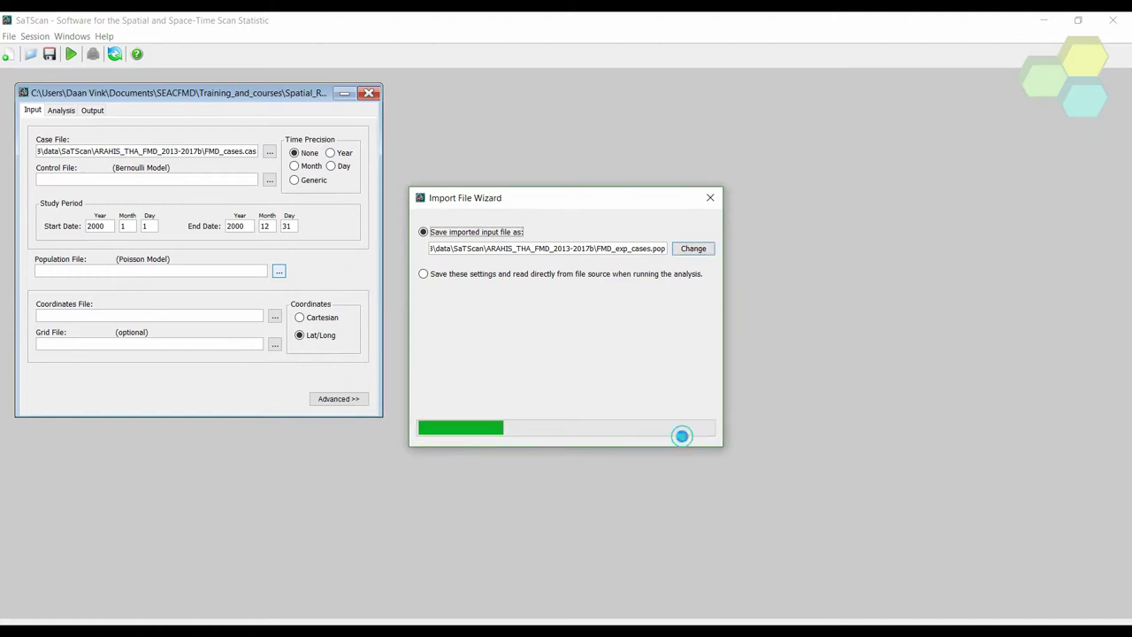
- Choose THA_adm2_FMD_cases_longlat.dbf as the source for the coordinates file and proceed to its variable mapping
left_click(275, 317)
left_click_drag(444, 394, 655, 417)
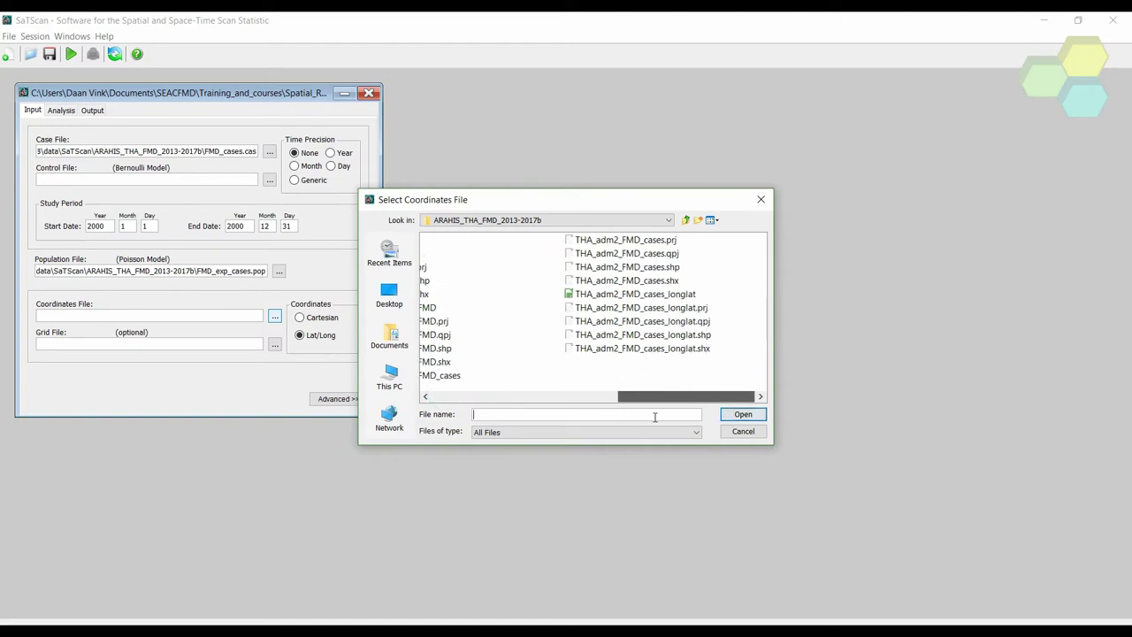
left_click(642, 294)
left_click(743, 414)
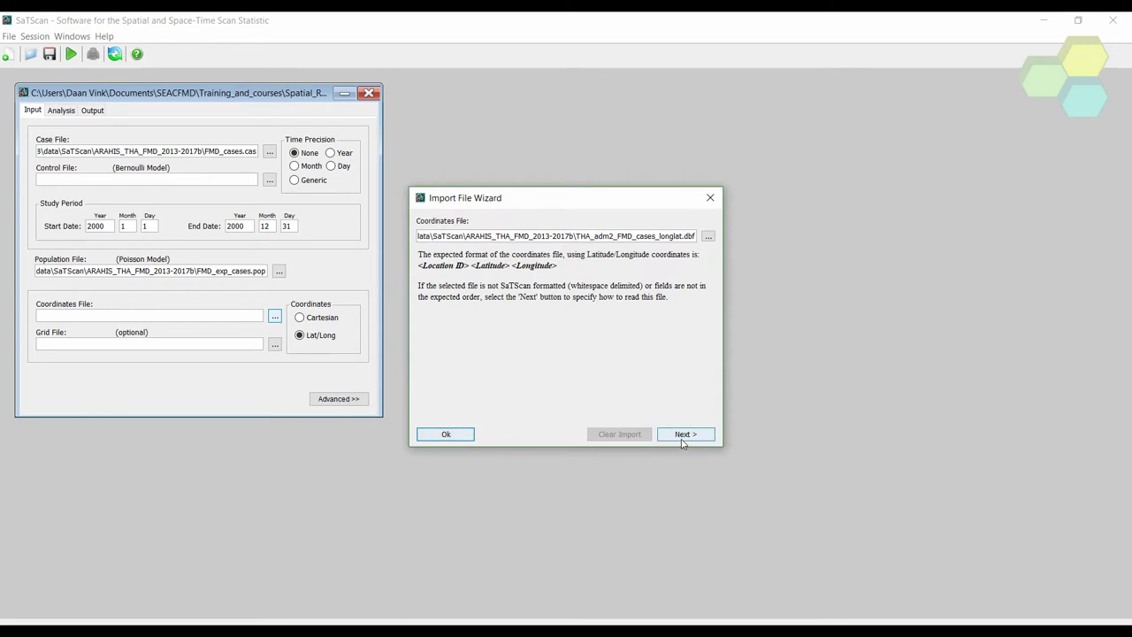
left_click(684, 433)
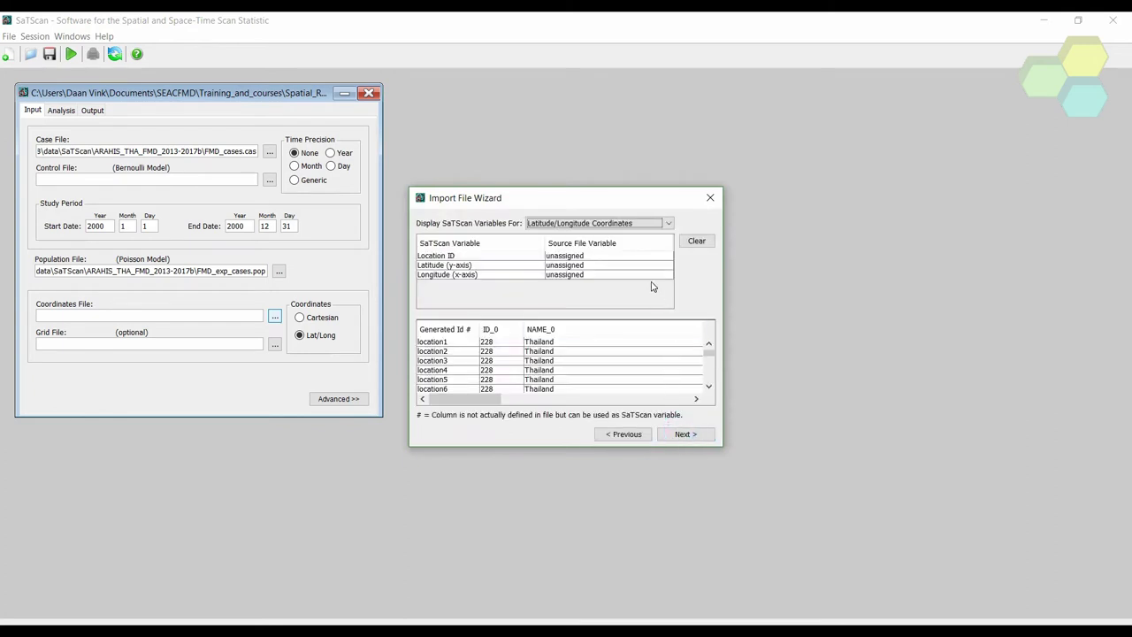
- Map the coordinates file's Location ID to ID_2, Latitude to lat and Longitude to long, and proceed to the save options
left_click(608, 256)
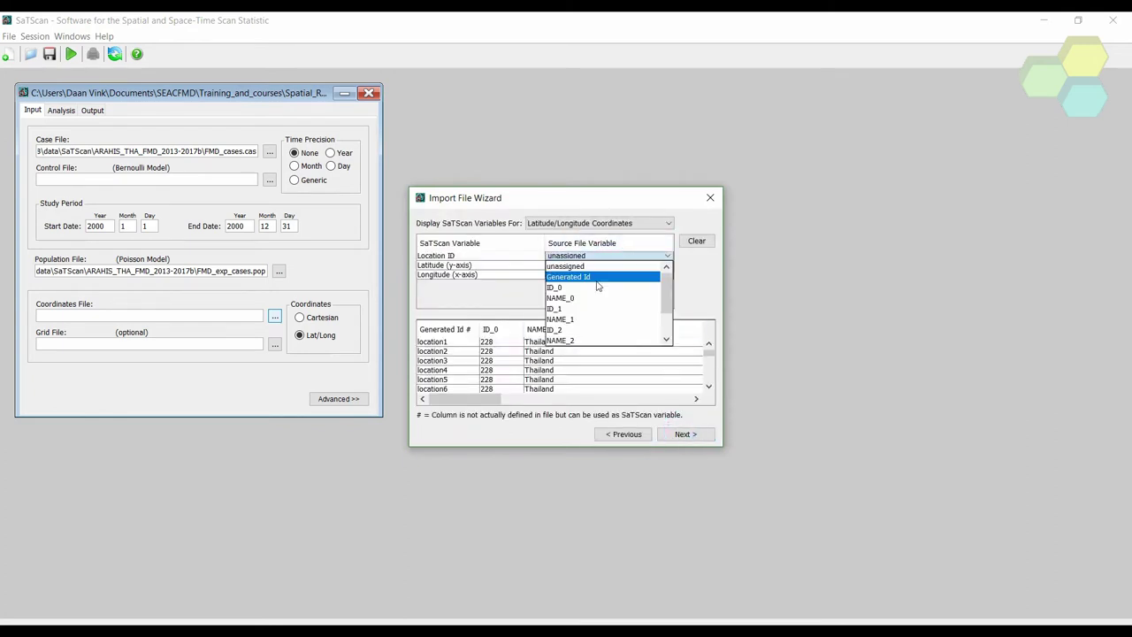
left_click(577, 330)
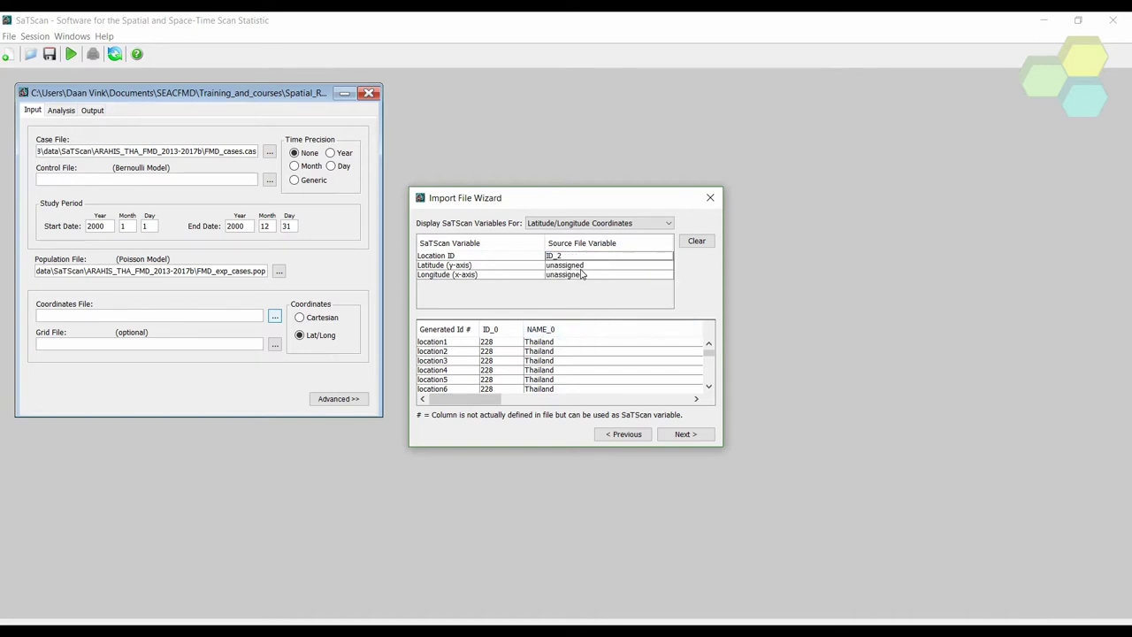
left_click(583, 266)
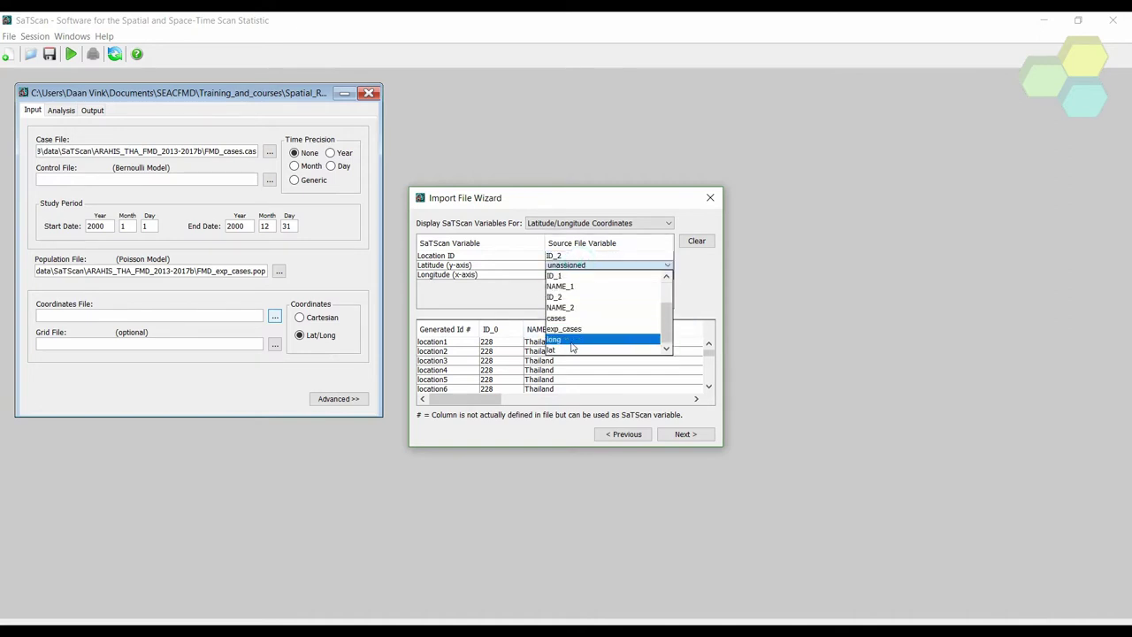
left_click(571, 351)
left_click(575, 275)
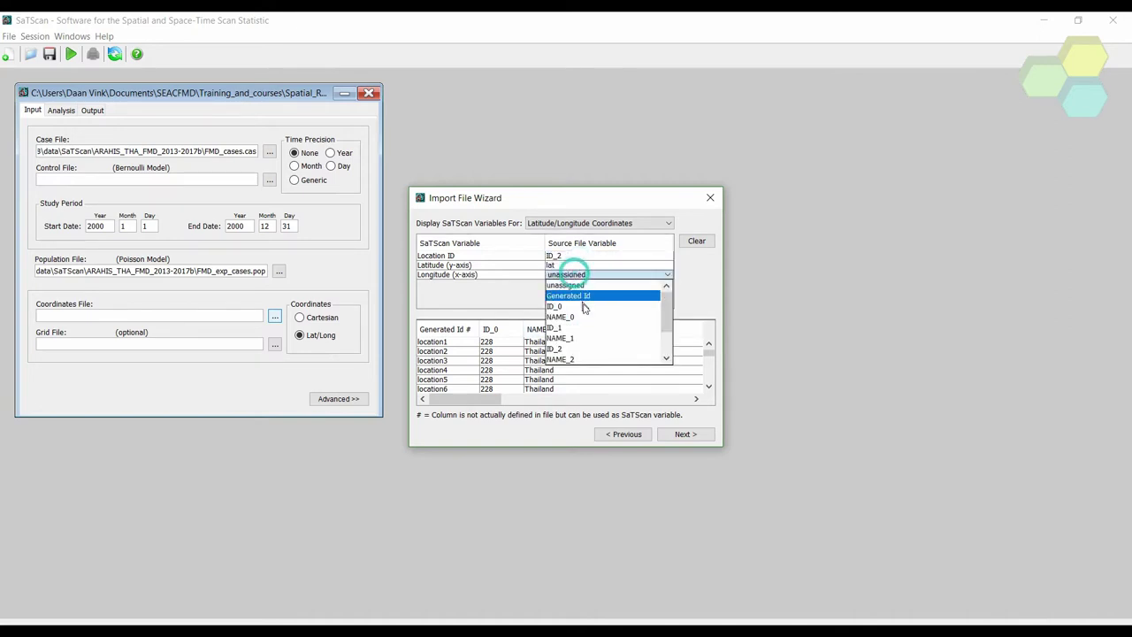
left_click(570, 348)
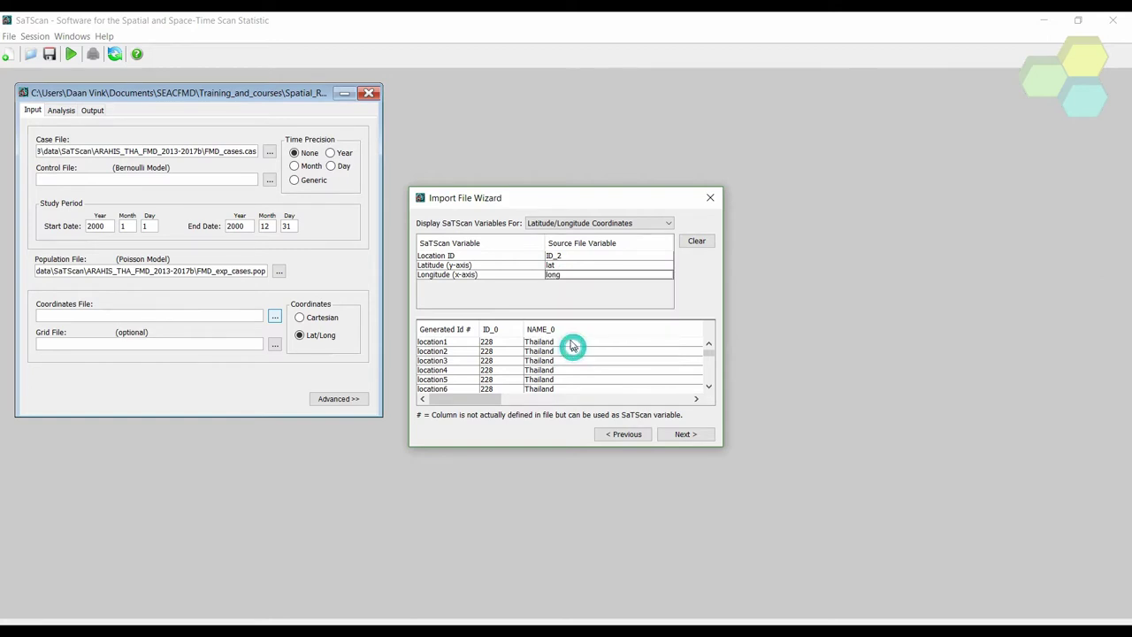
left_click(667, 435)
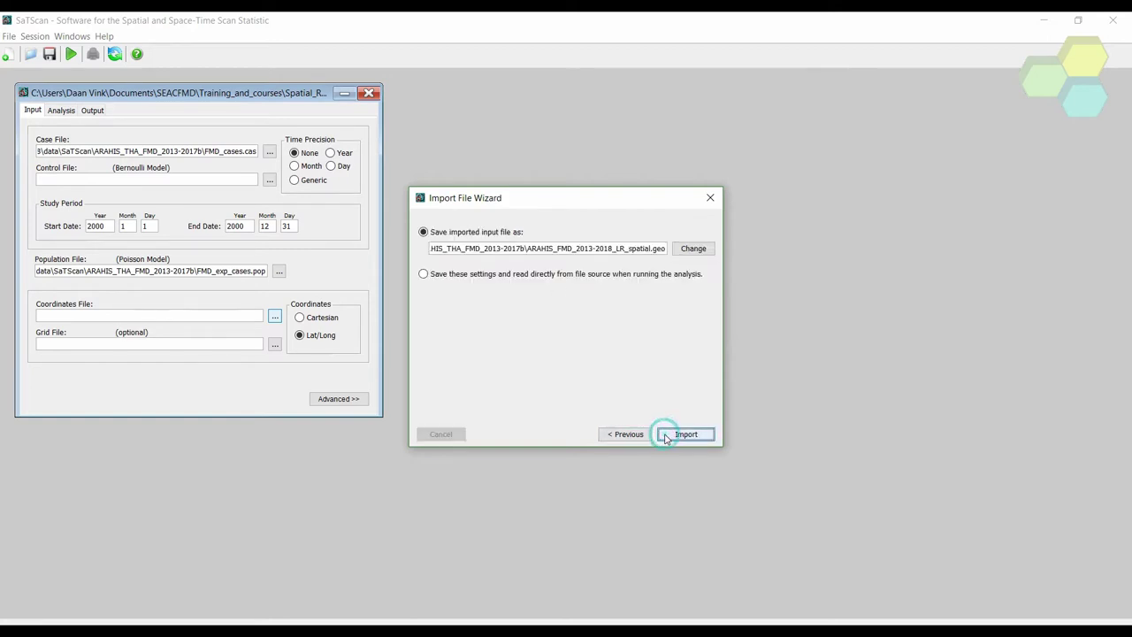
- Import the coordinates data, saving it as FMD_cases.geo in the ARAHIS_THA_FMD_2013-2017b folder
left_click(693, 249)
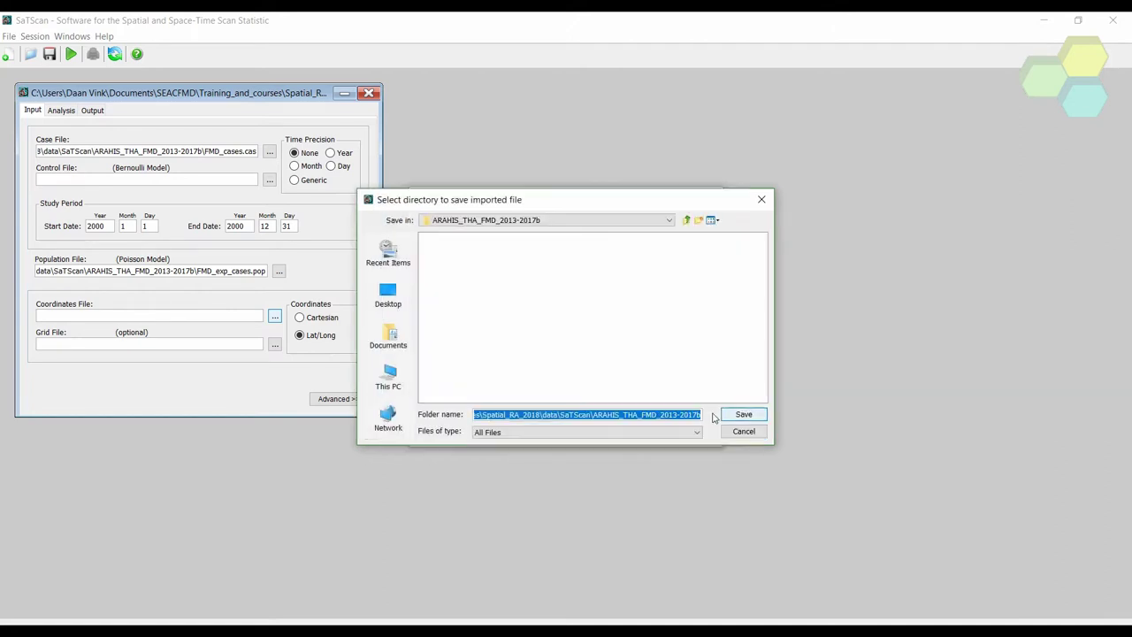
left_click(699, 413)
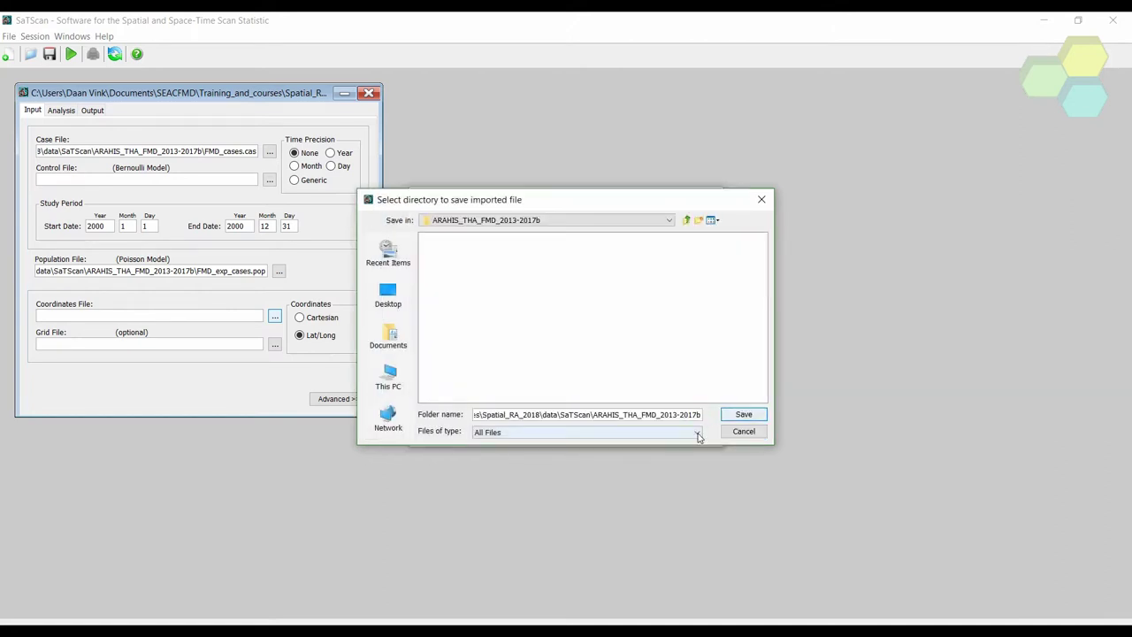
type("\\FM")
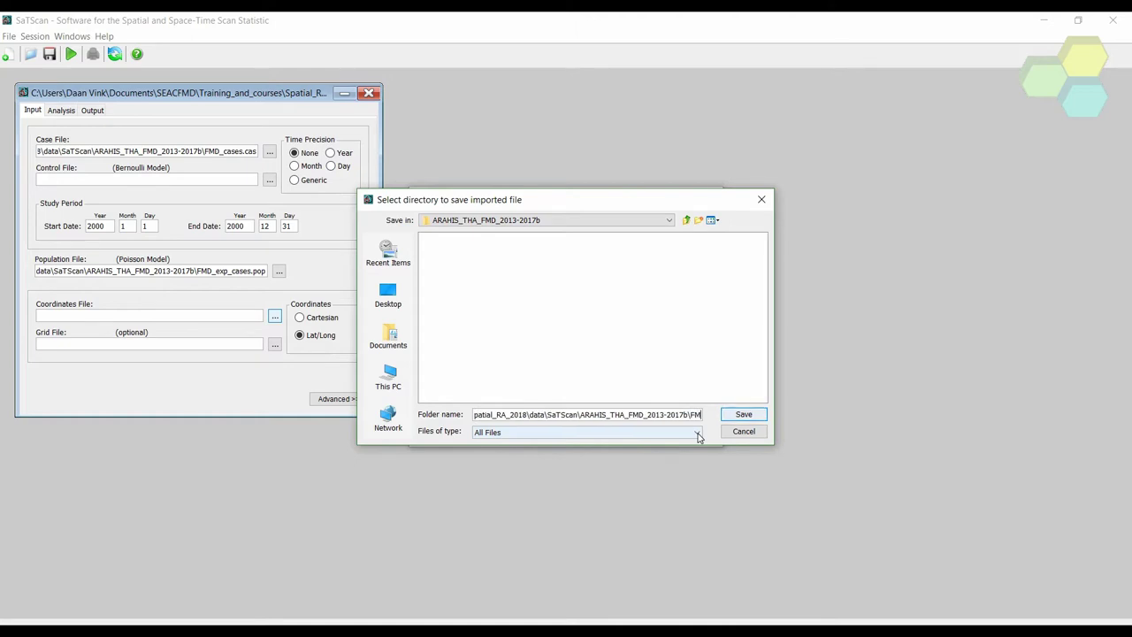
type("D_case")
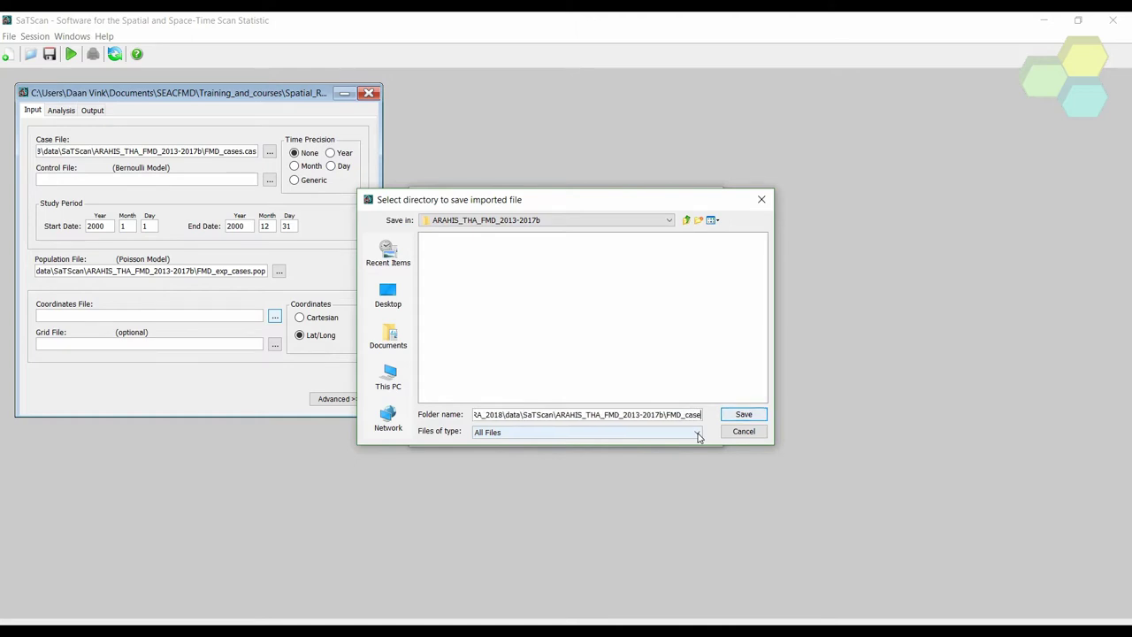
type("s.goe")
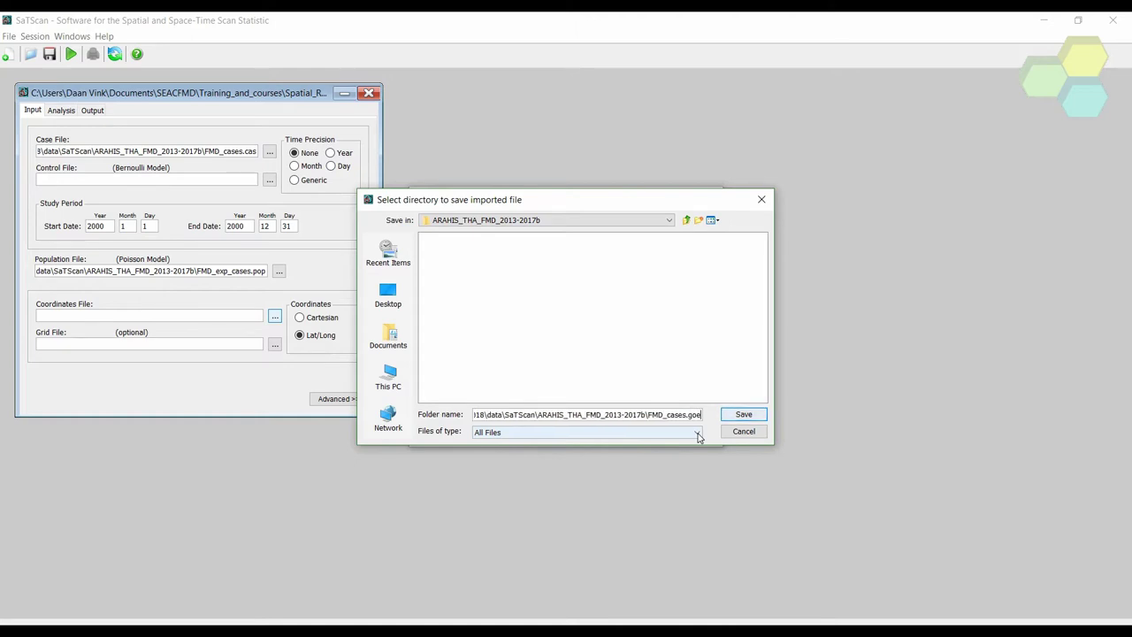
key("BackSpace")
key("BackSpace")
type("eo")
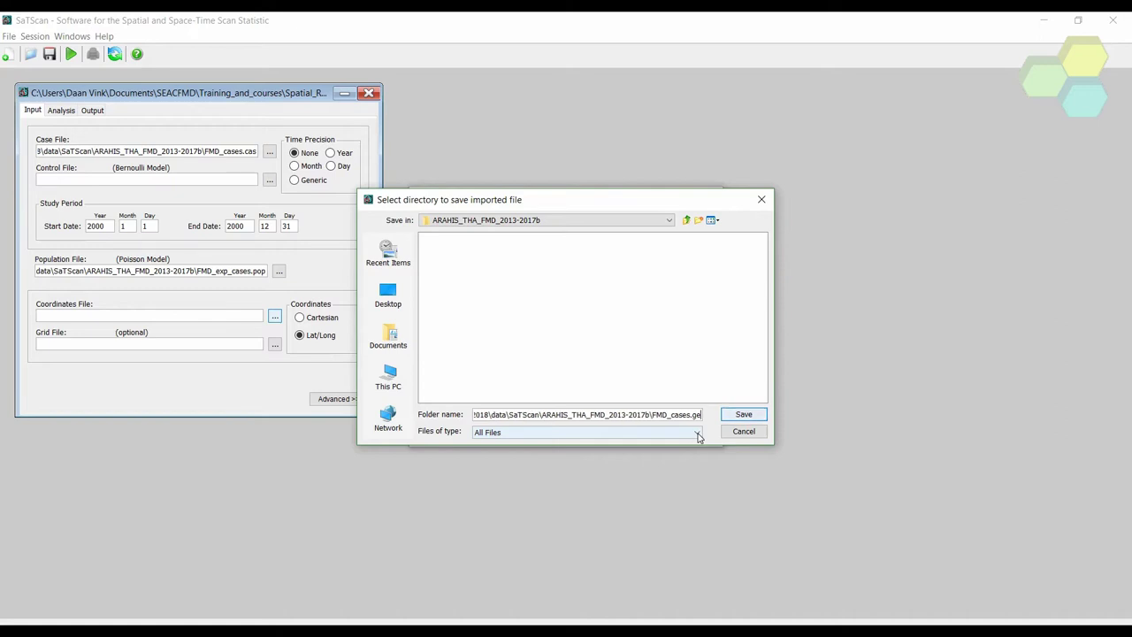
left_click(744, 414)
left_click(686, 434)
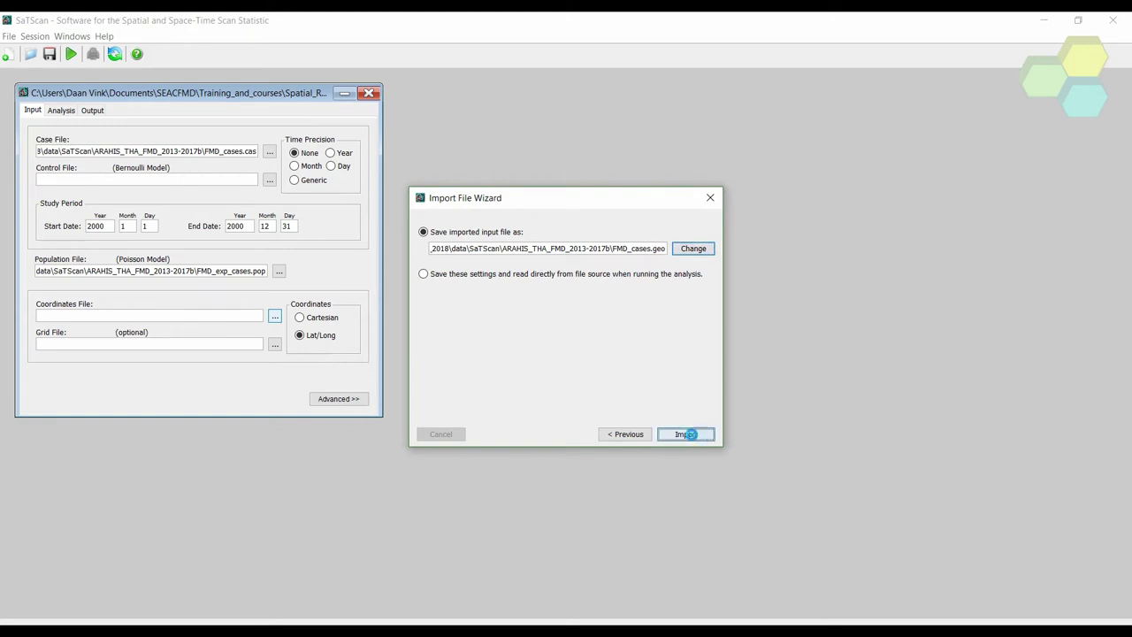
- Review the analysis type, probability model and scan settings, including the advanced spatial window options
left_click(61, 111)
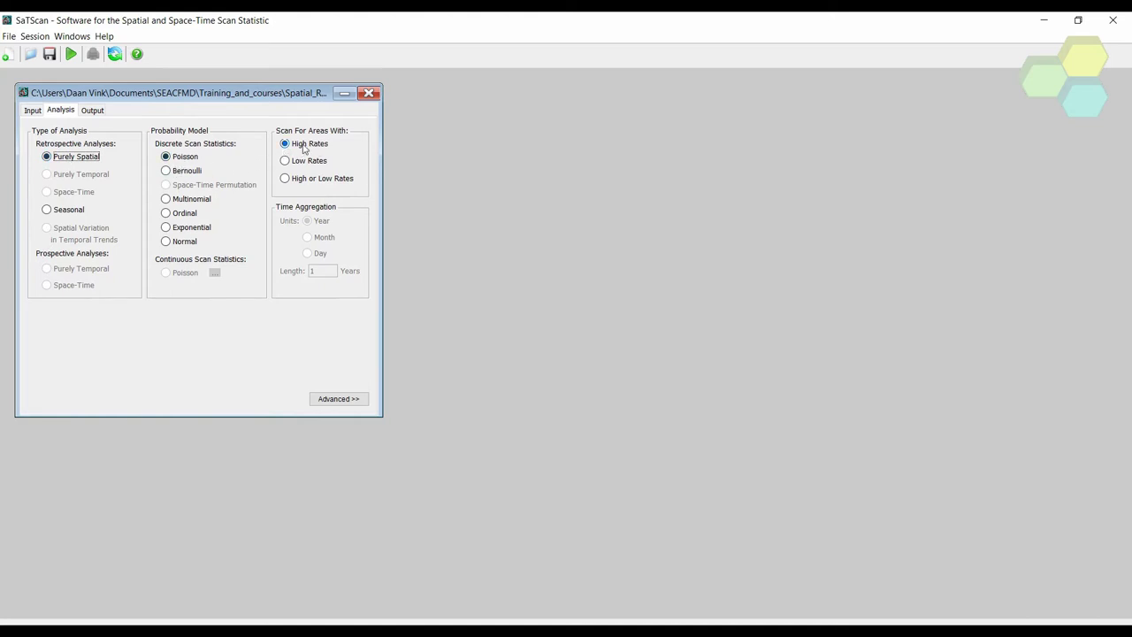
left_click(342, 400)
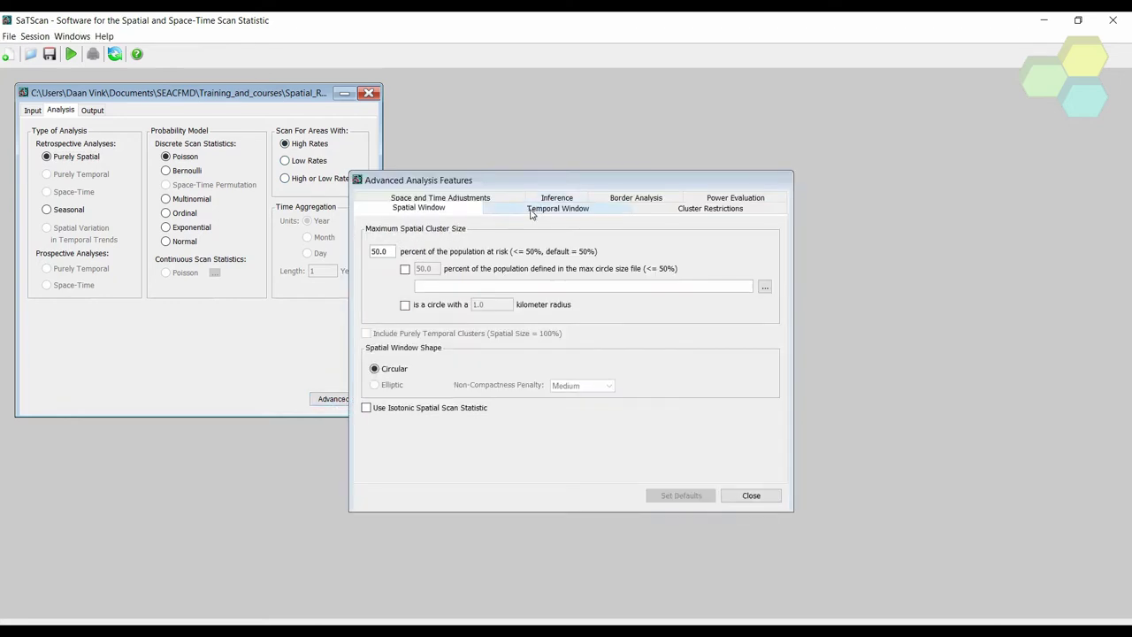
left_click(748, 495)
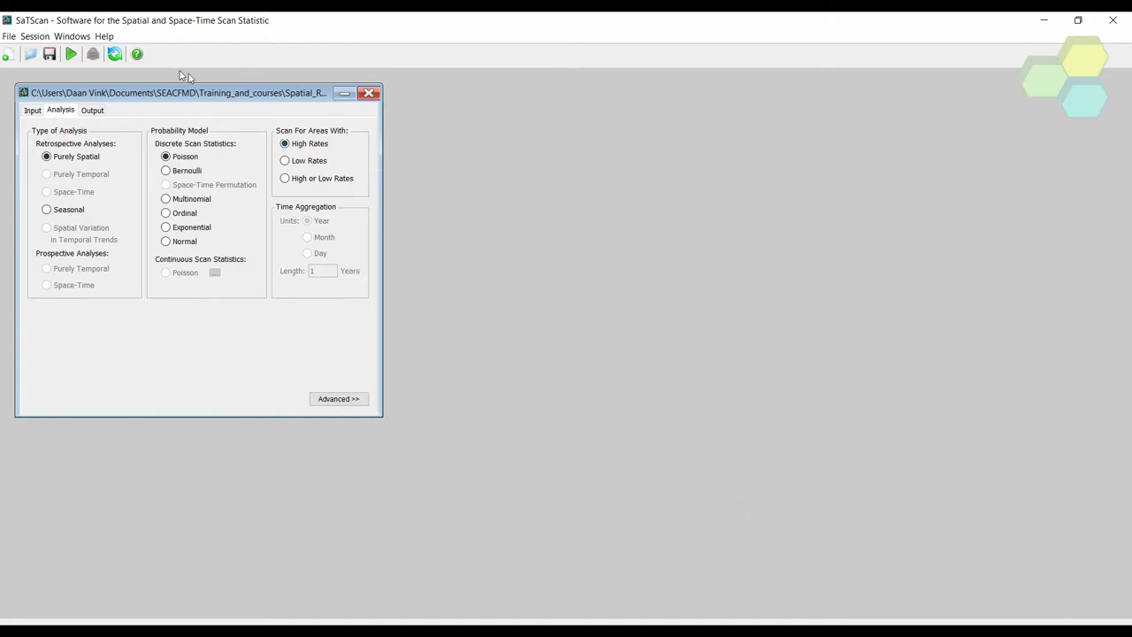
- Set the main results file to FMD_cases.txt in the ARAHIS_THA_FMD_2013-2017b folder
left_click(92, 110)
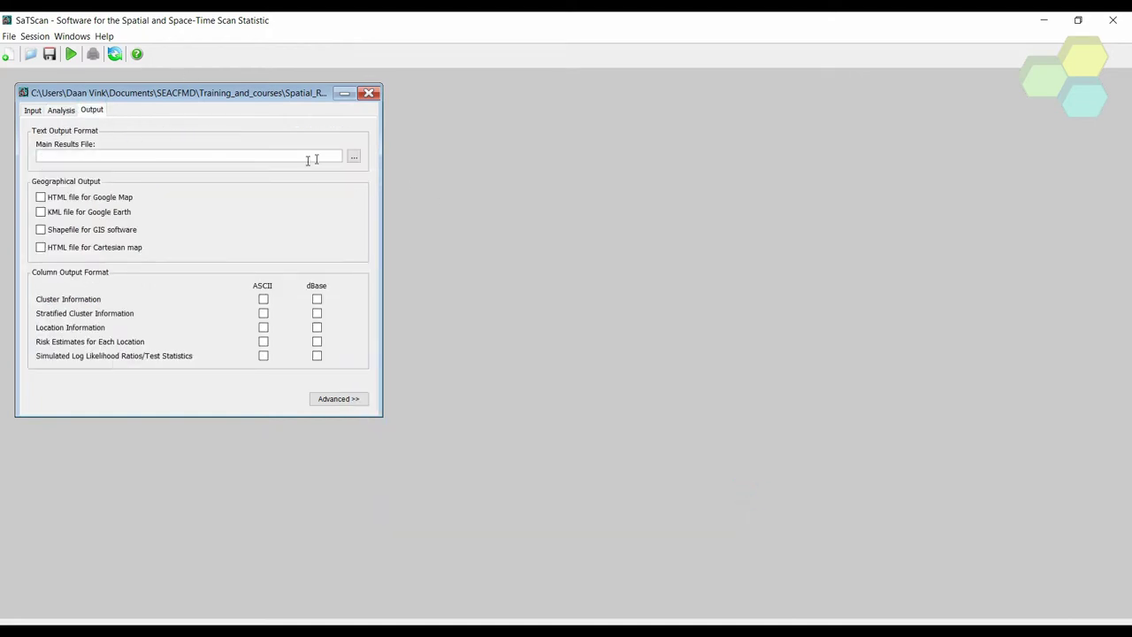
left_click(353, 157)
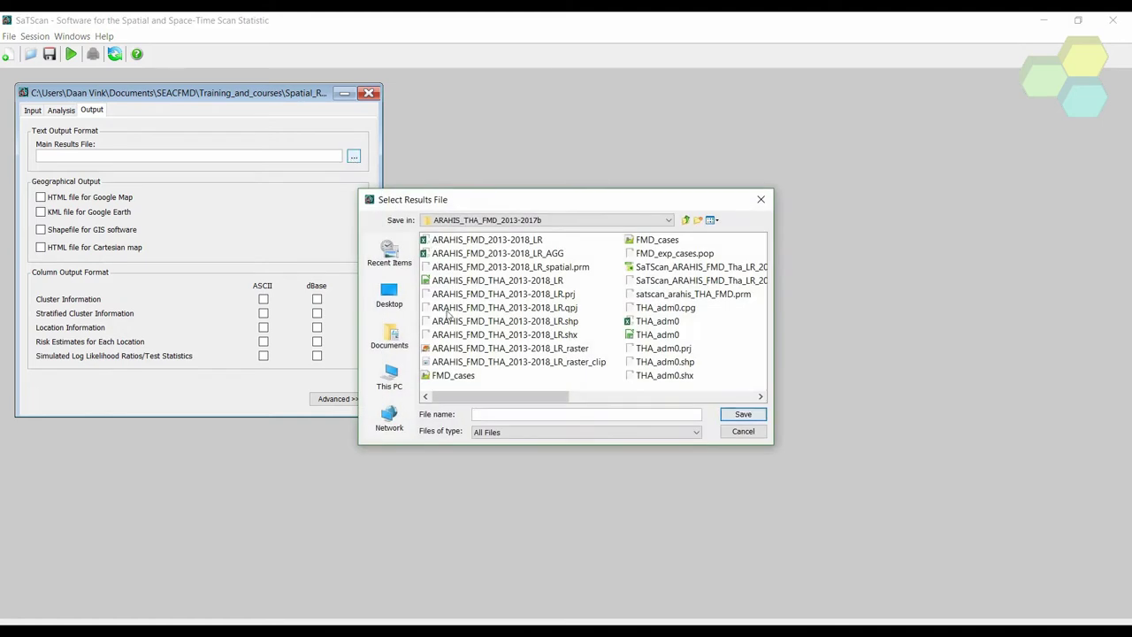
left_click_drag(490, 400, 583, 399)
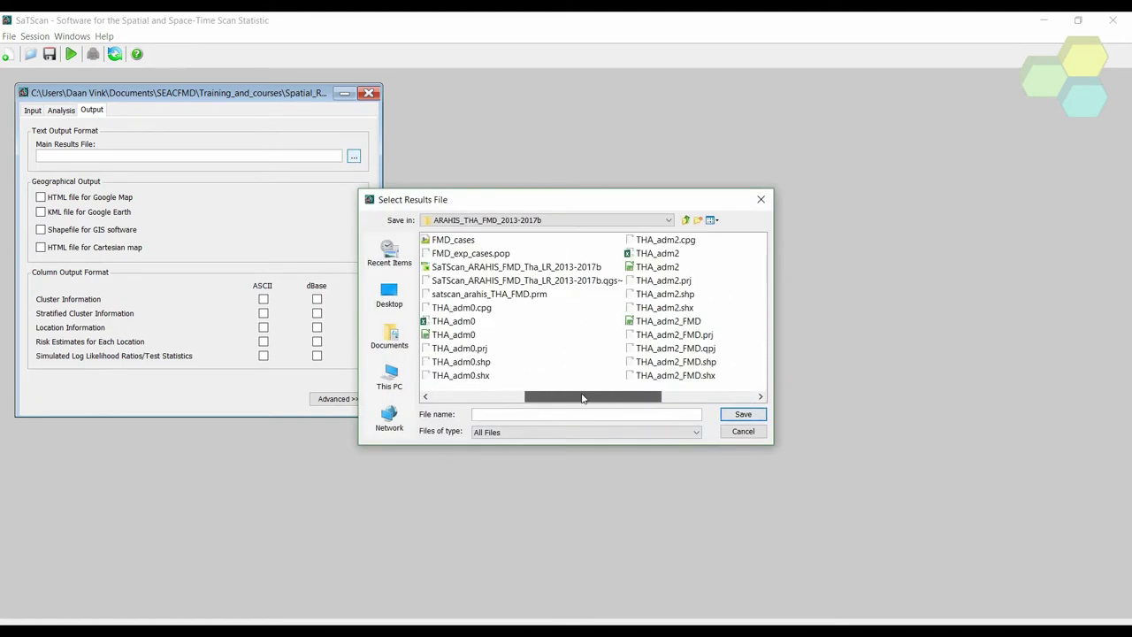
left_click(532, 414)
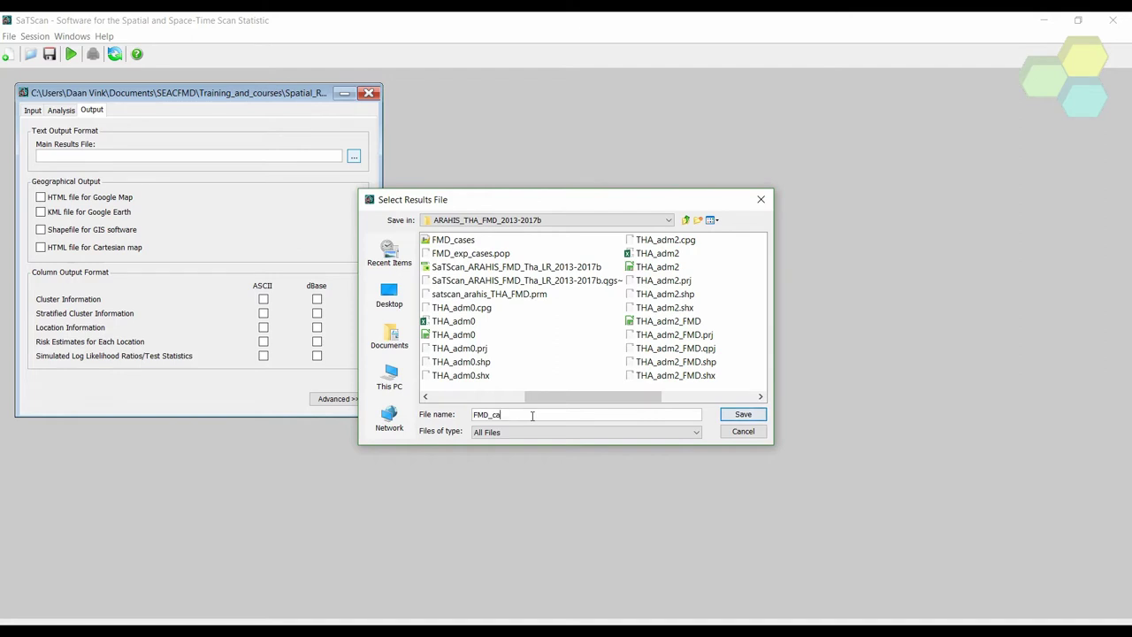
type("FMD_cases.txt")
left_click(741, 415)
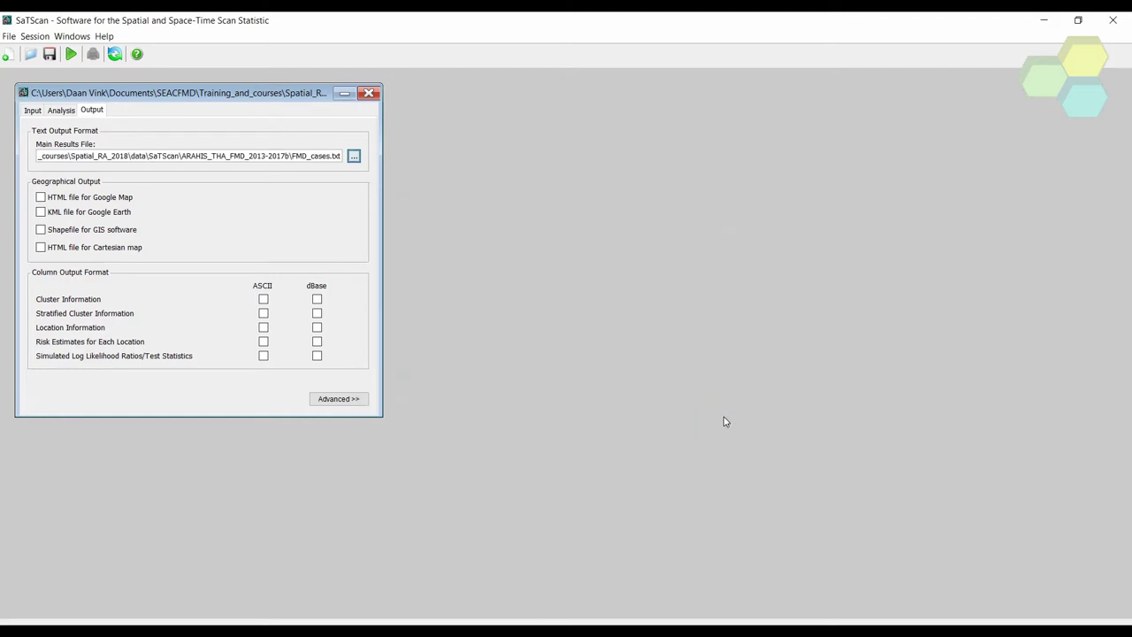
- Enable the shapefile output for GIS software and select No Geographical Overlap as the criterion for reporting hierarchical clusters
left_click(41, 230)
left_click(343, 400)
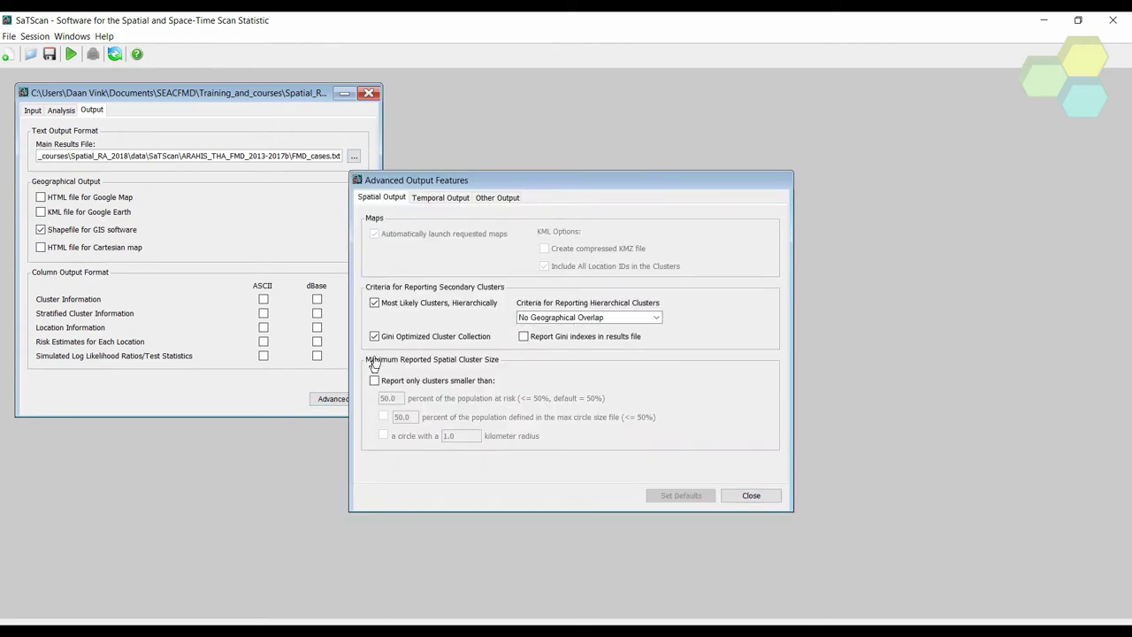
left_click(624, 318)
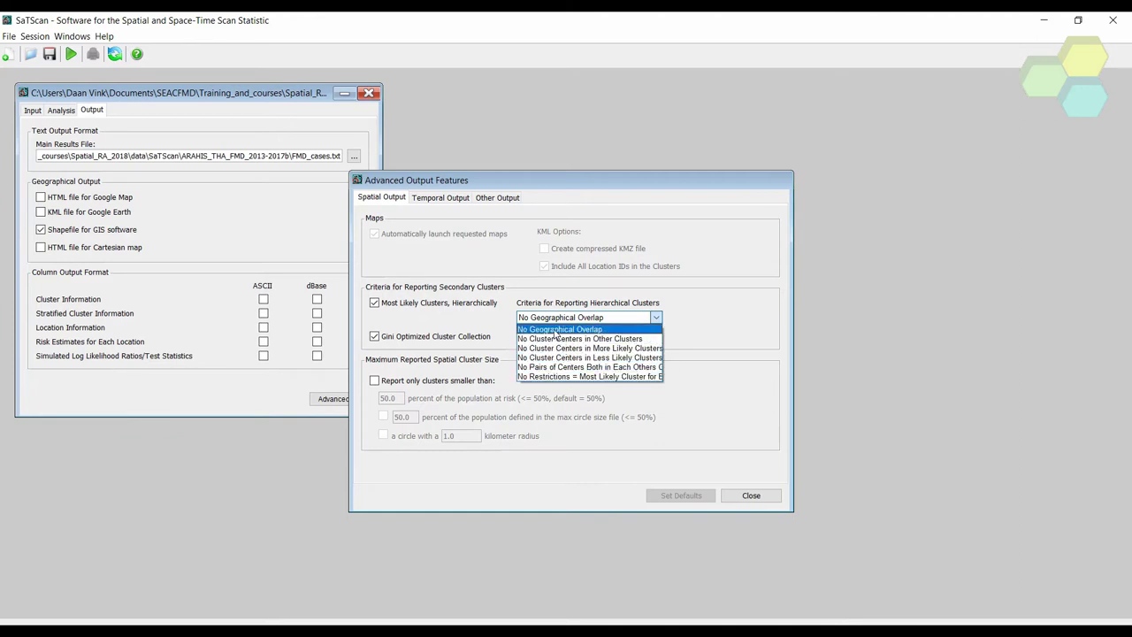
left_click(610, 329)
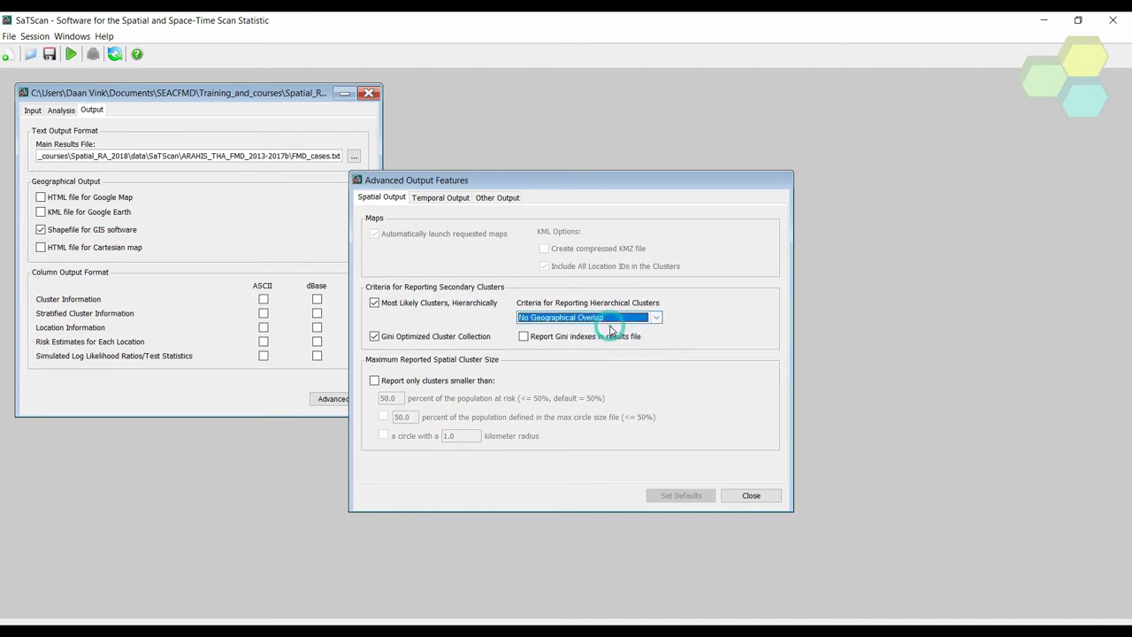
left_click(751, 496)
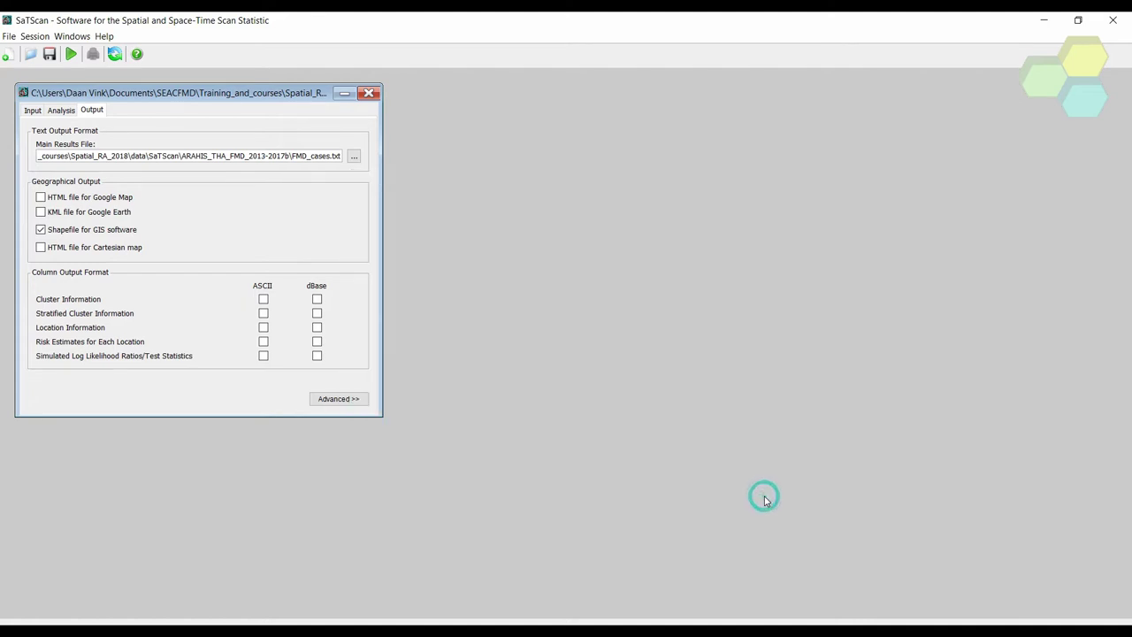
- Save the session settings and run the analysis
left_click(49, 54)
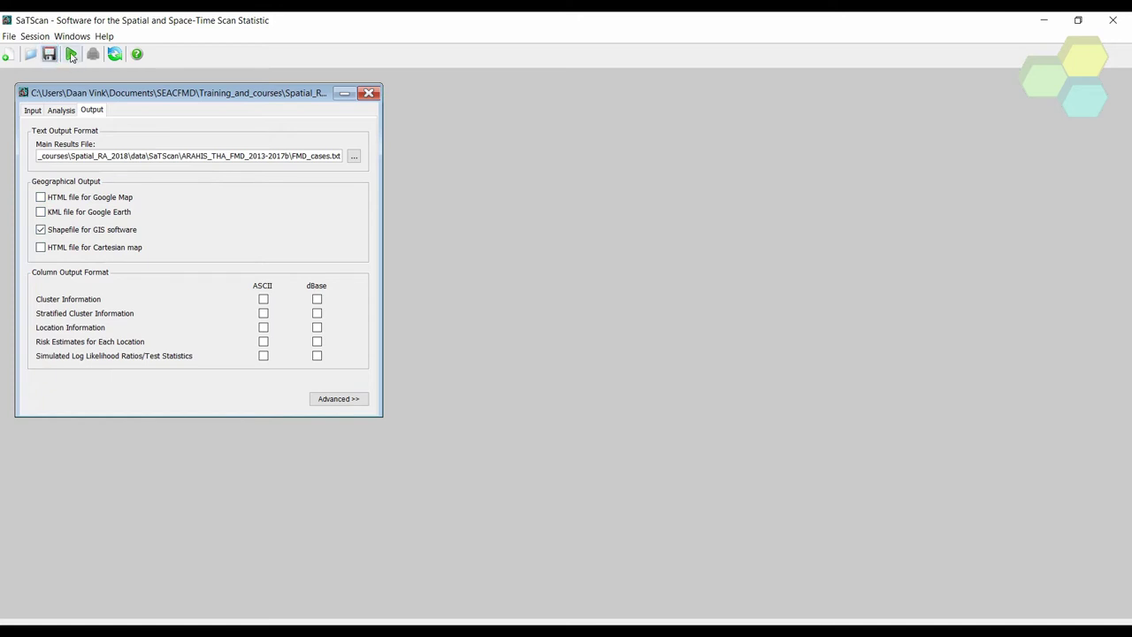
left_click(72, 55)
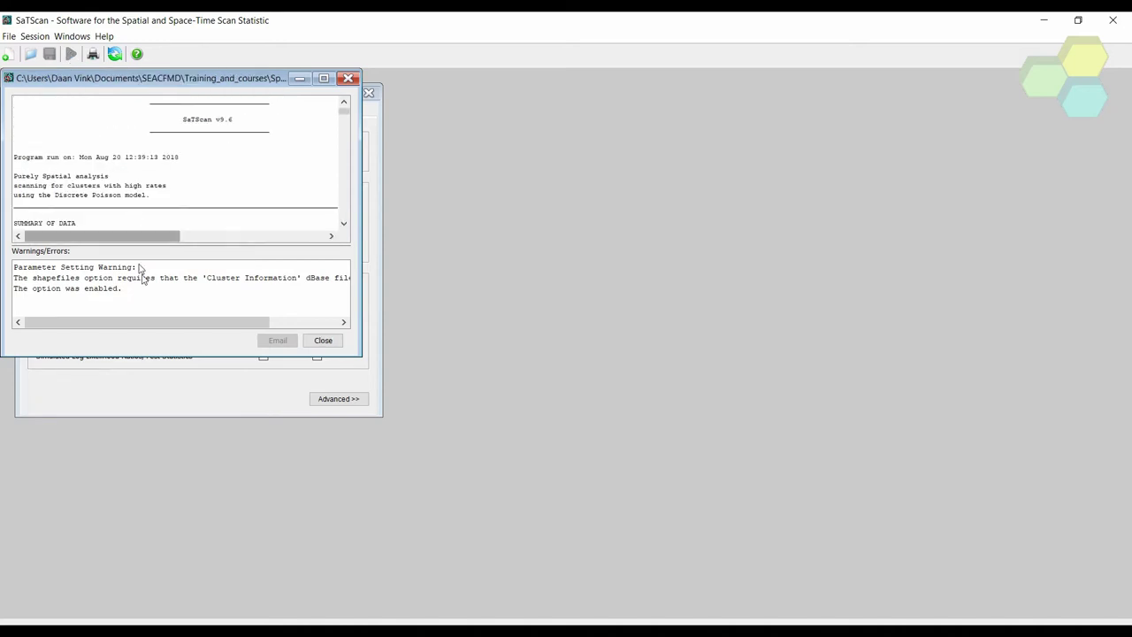
- Enlarge the results window, examine the reported clusters, run parameters and warnings through to the end, and close the results
left_click_drag(159, 356, 175, 533)
scroll(174, 307, "down", 20)
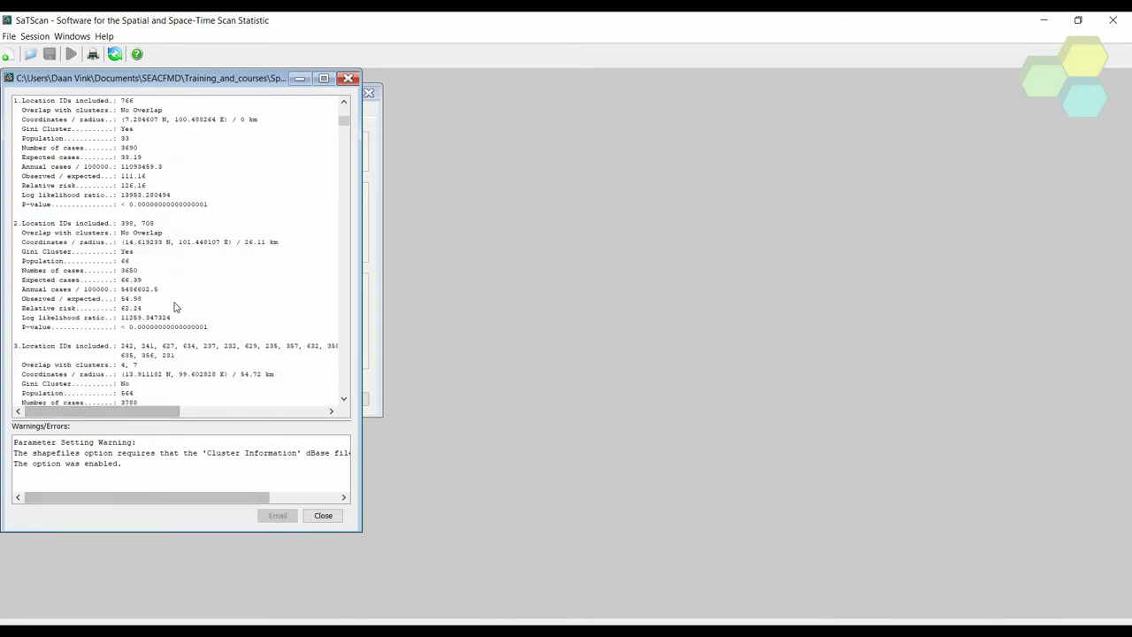
scroll(175, 307, "down", 20)
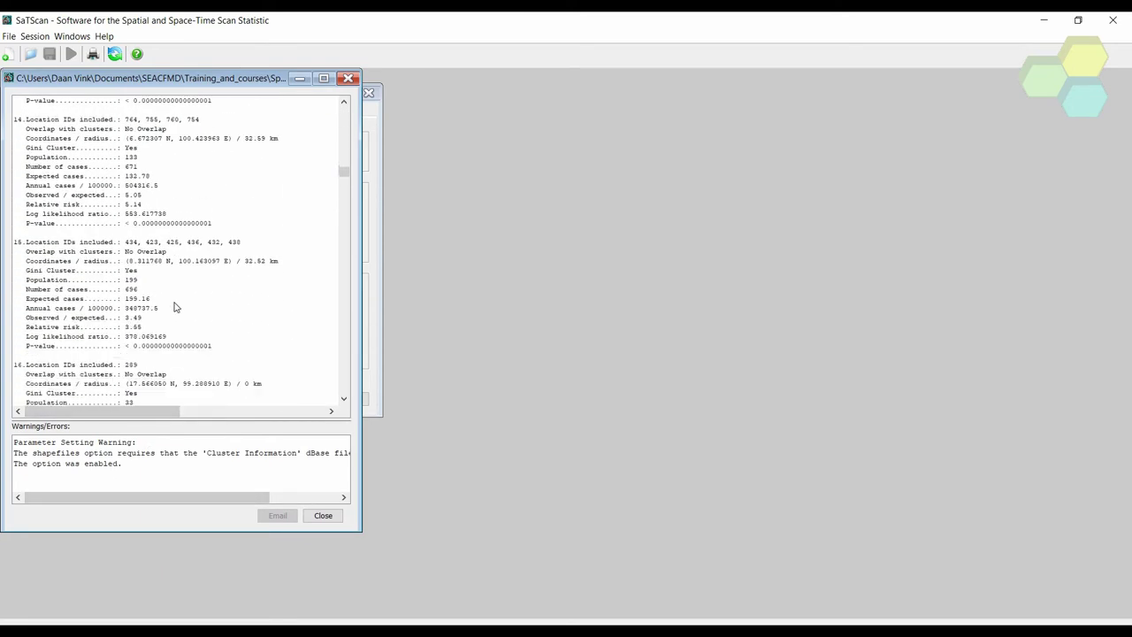
scroll(175, 307, "down", 20)
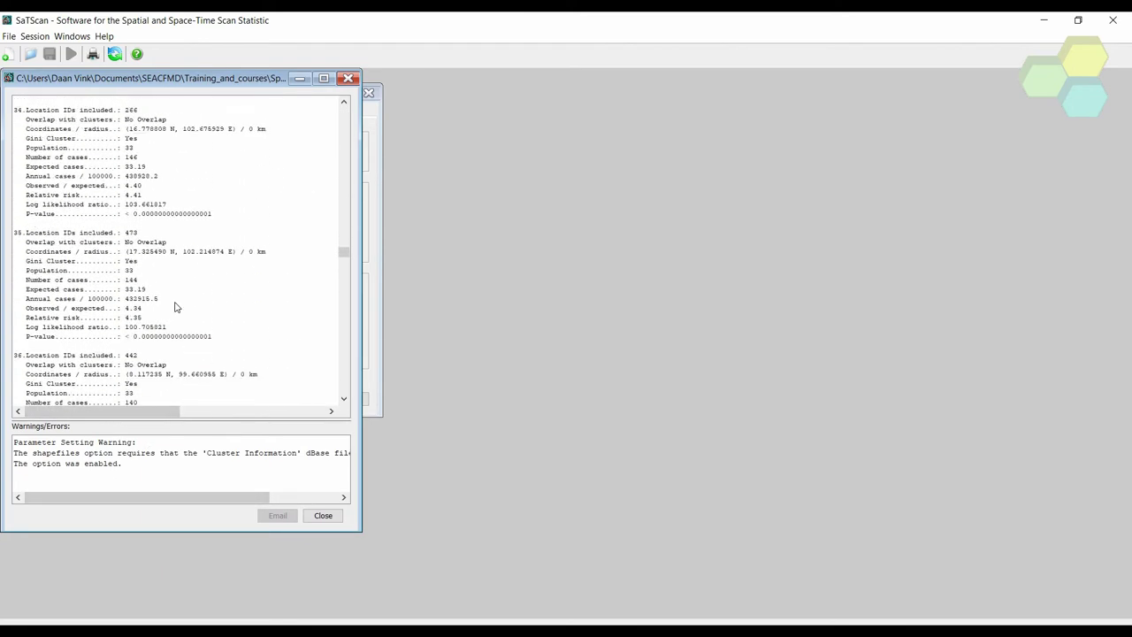
scroll(198, 359, "down", 20)
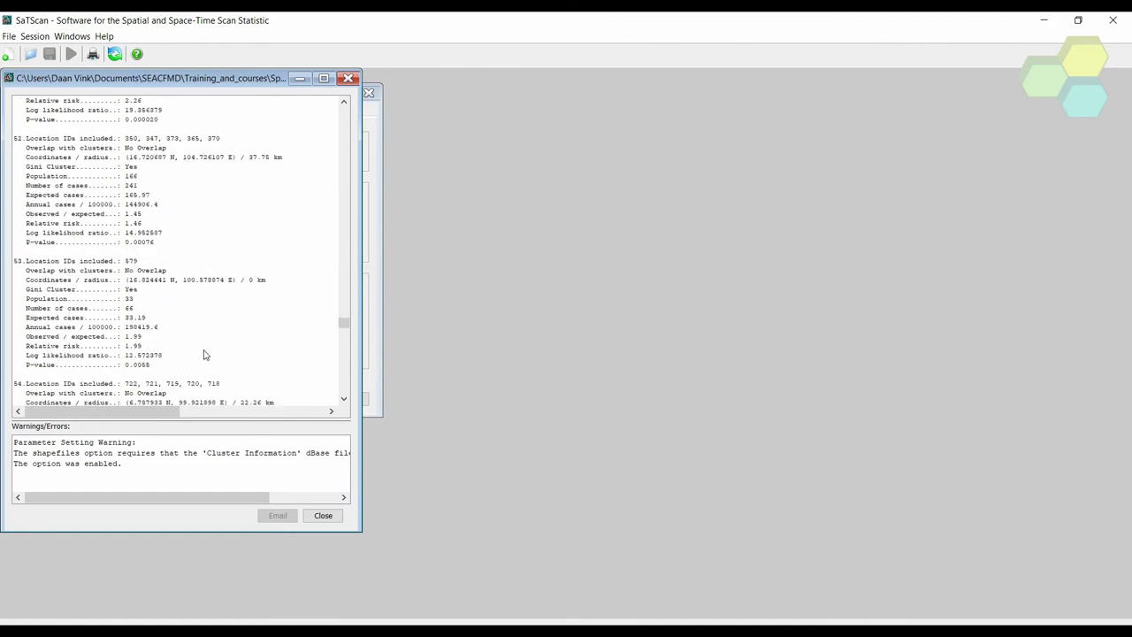
scroll(207, 353, "down", 20)
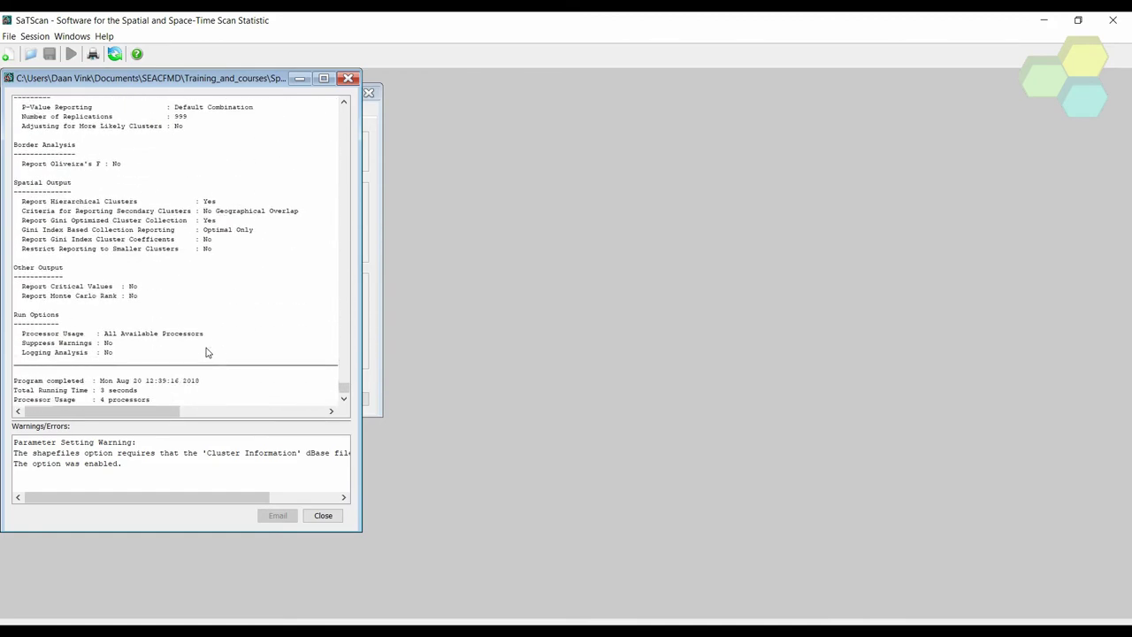
scroll(186, 469, "right", 3)
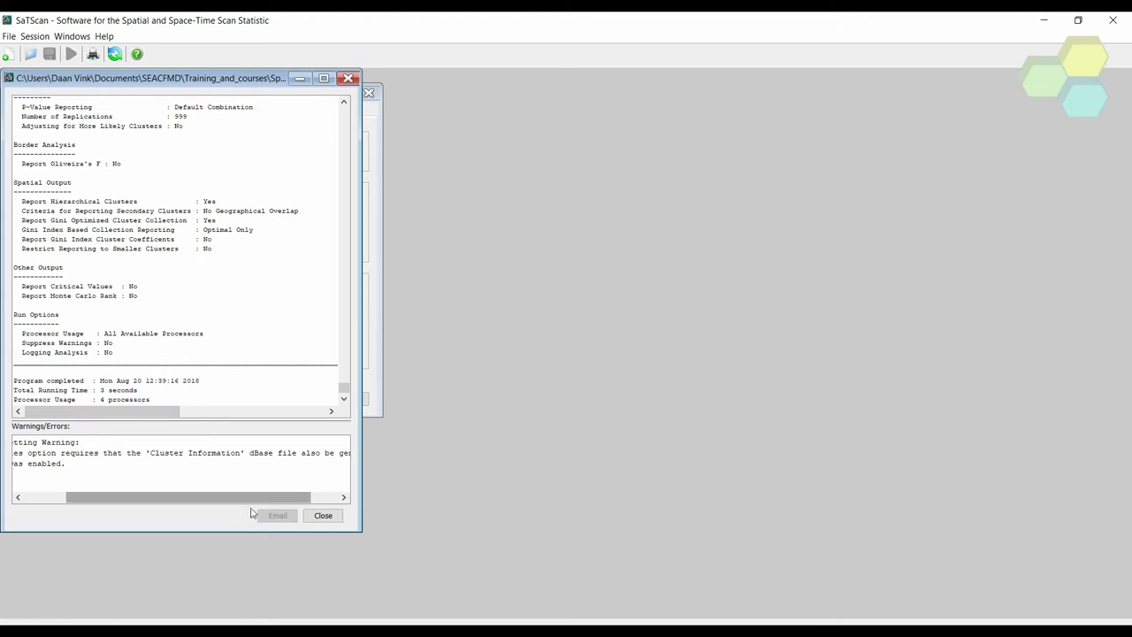
left_click(323, 516)
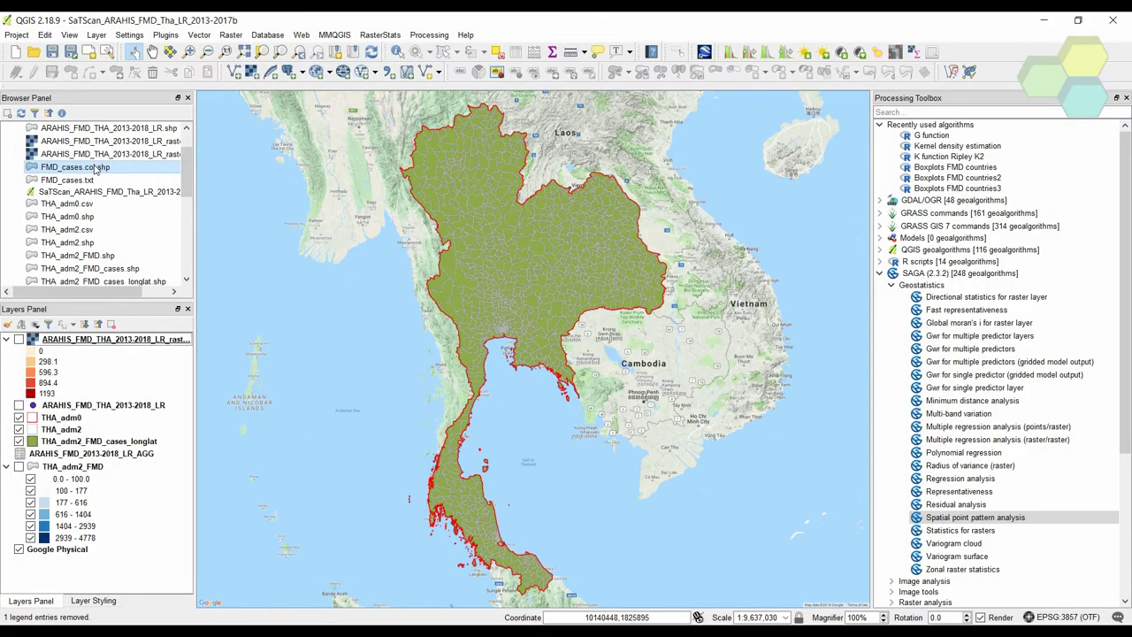
- Switch to QGIS and add the FMD_cases.col.shp cluster shapefile above the other layers in the Thailand map
left_click_drag(95, 169, 78, 345)
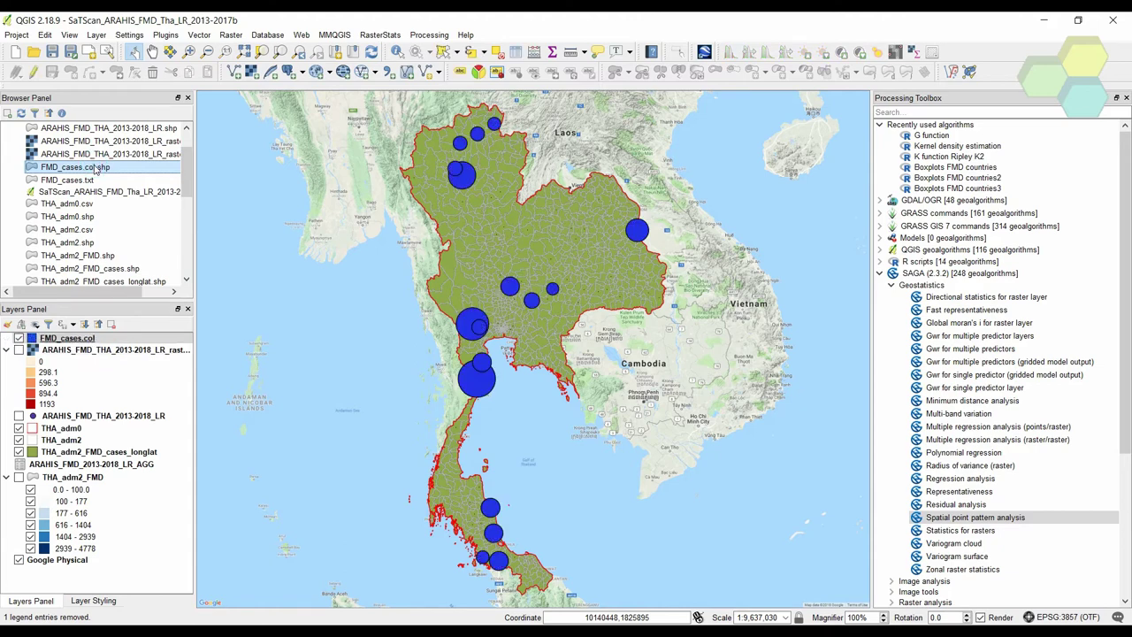
- Review the attribute table of the FMD_cases.col layer, sort the clusters by descending RADIUS, and close the table
right_click(80, 340)
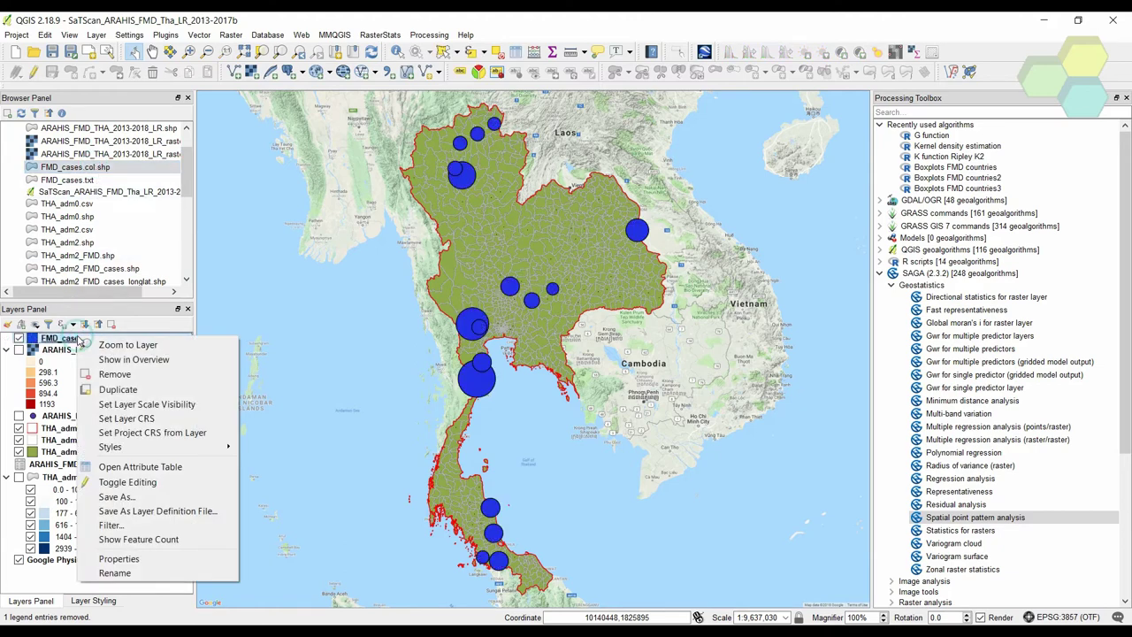
left_click(144, 467)
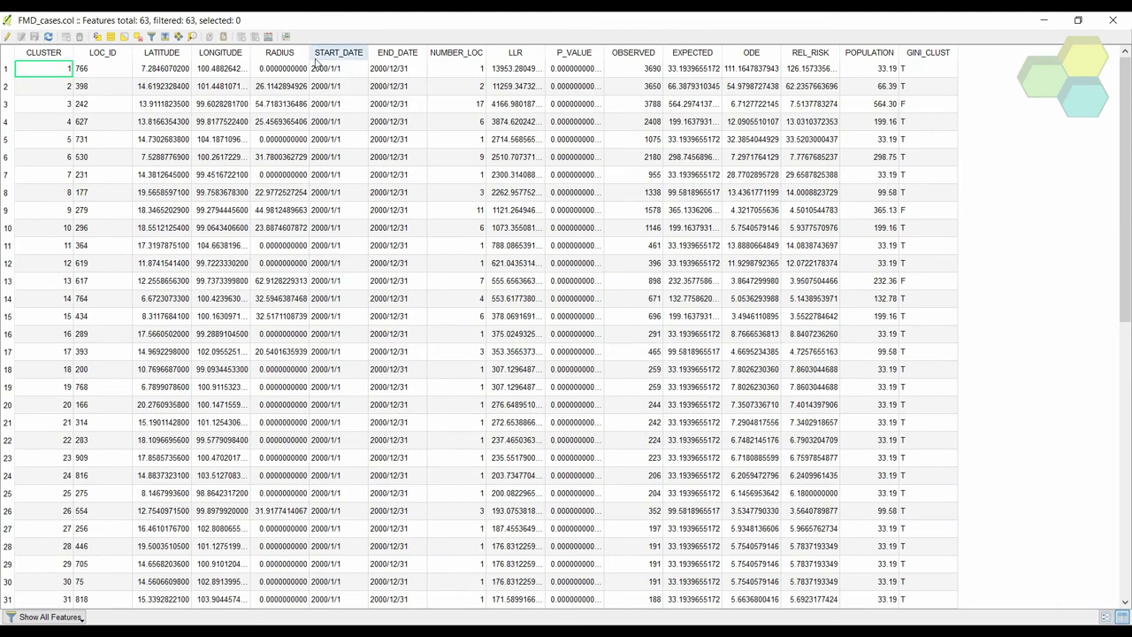
scroll(283, 177, "down", 11)
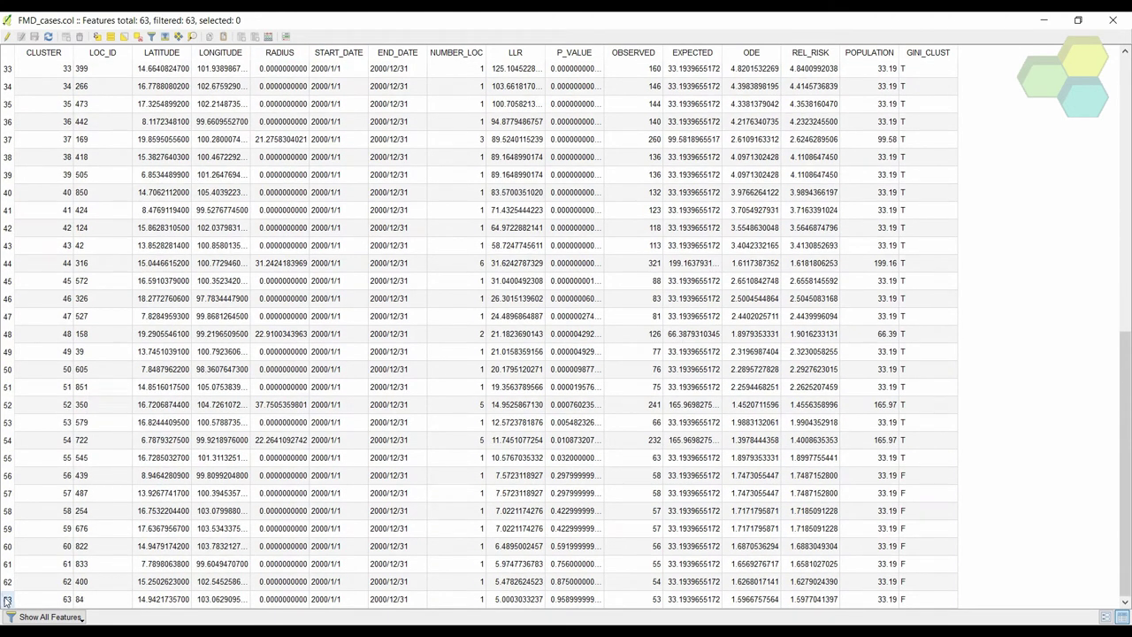
scroll(345, 564, "up", 11)
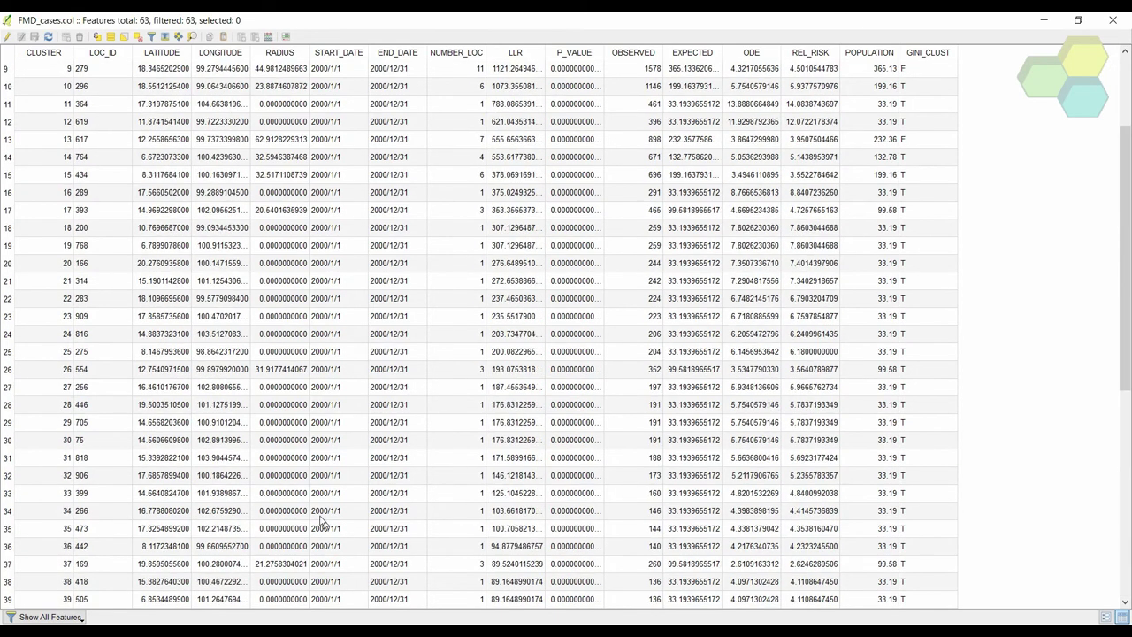
left_click(279, 52)
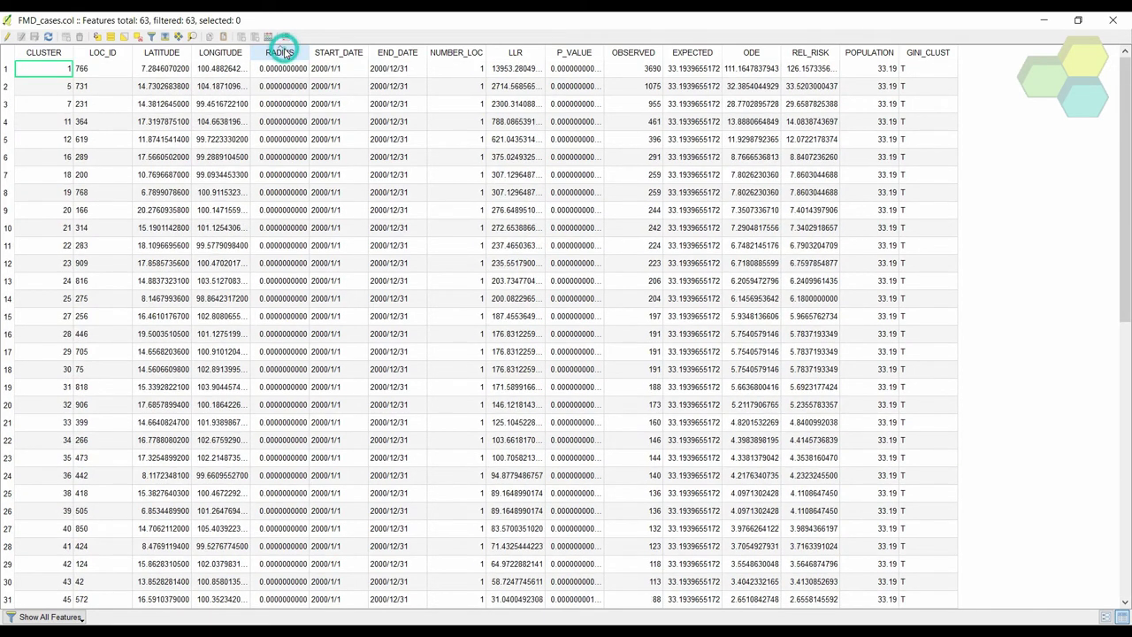
left_click(282, 52)
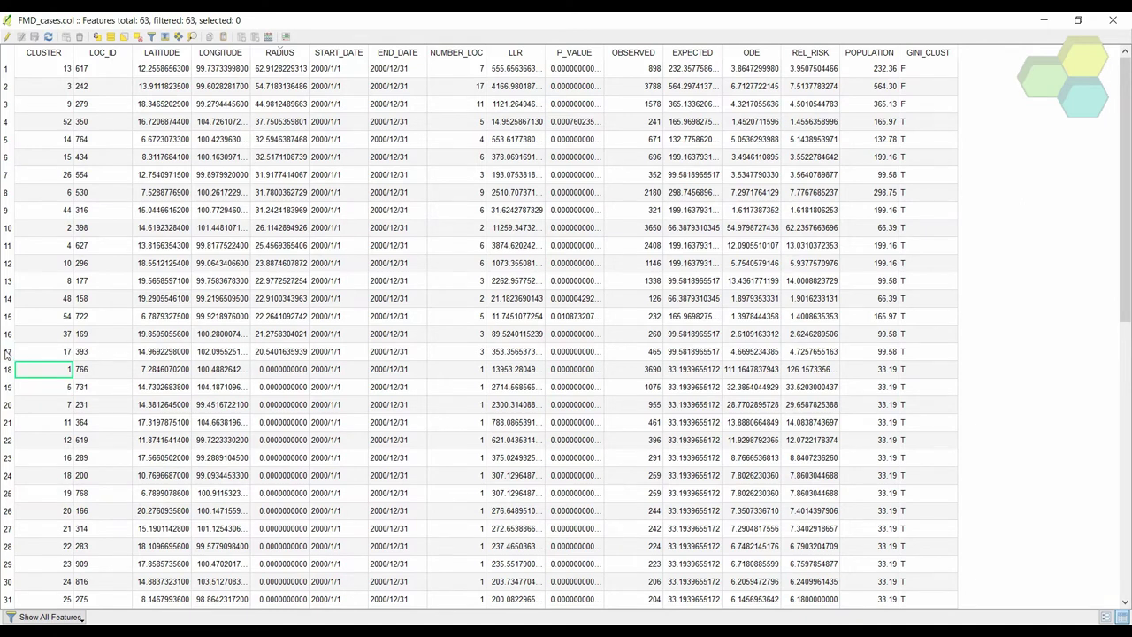
left_click(1113, 21)
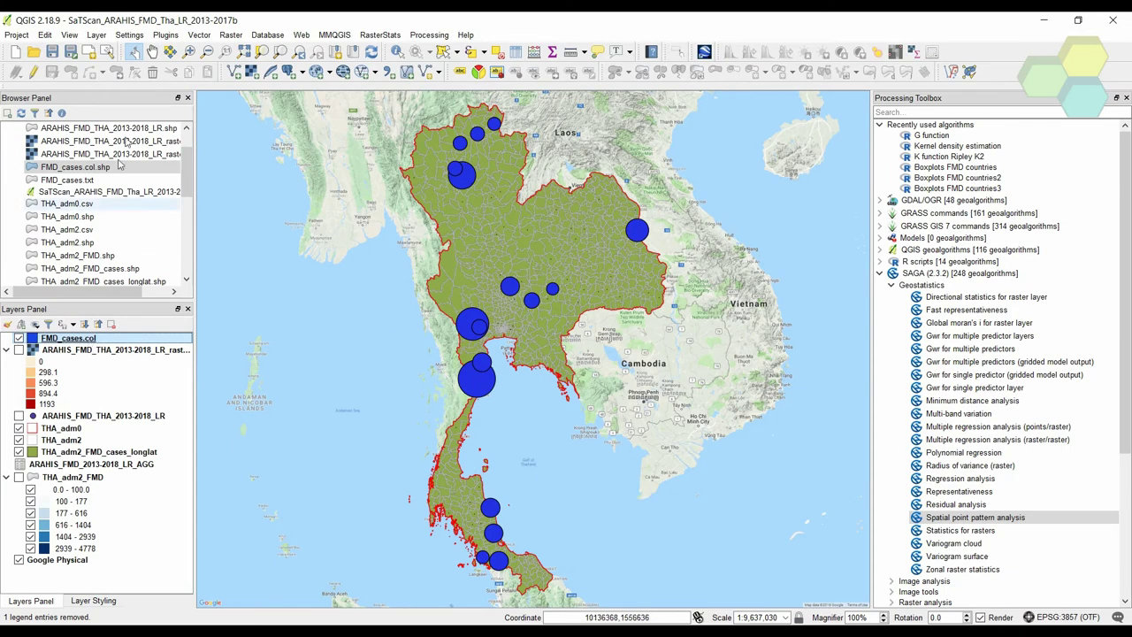
- Create a temporary layer of polygon centroids from FMD_cases.col and remove the FMD_cases.col layer from the project
left_click(200, 35)
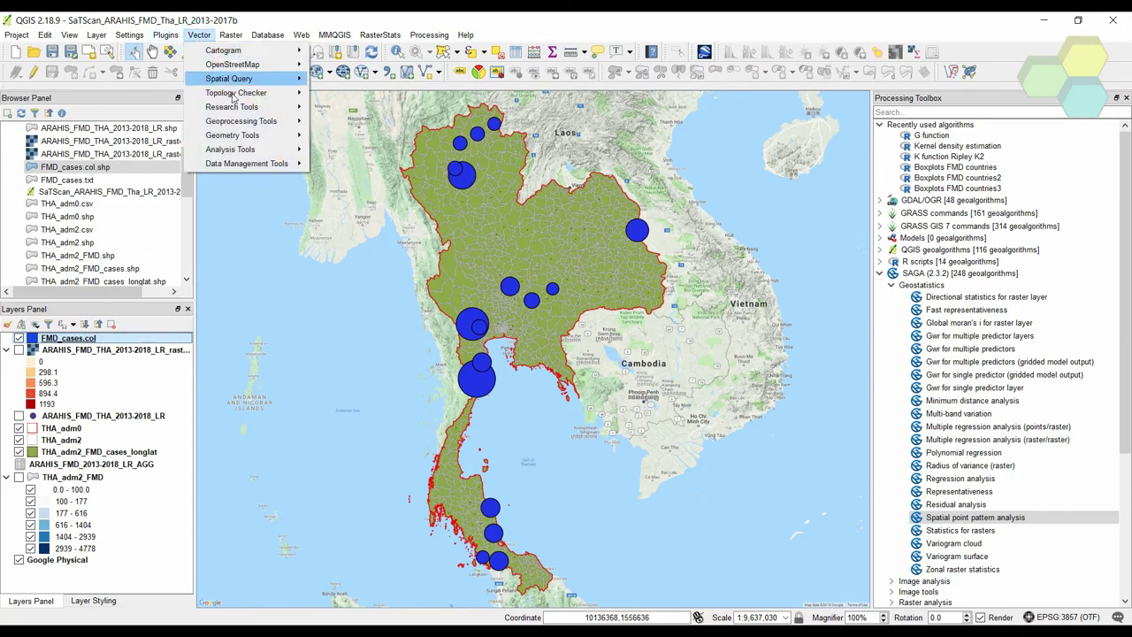
mouse_move(265, 136)
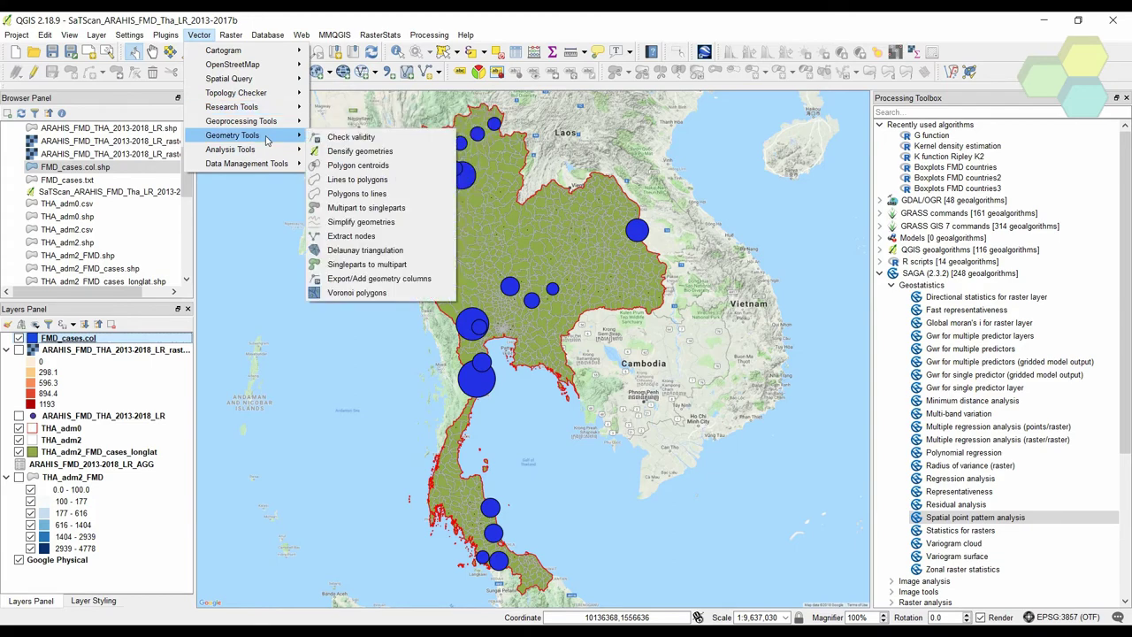
left_click(360, 167)
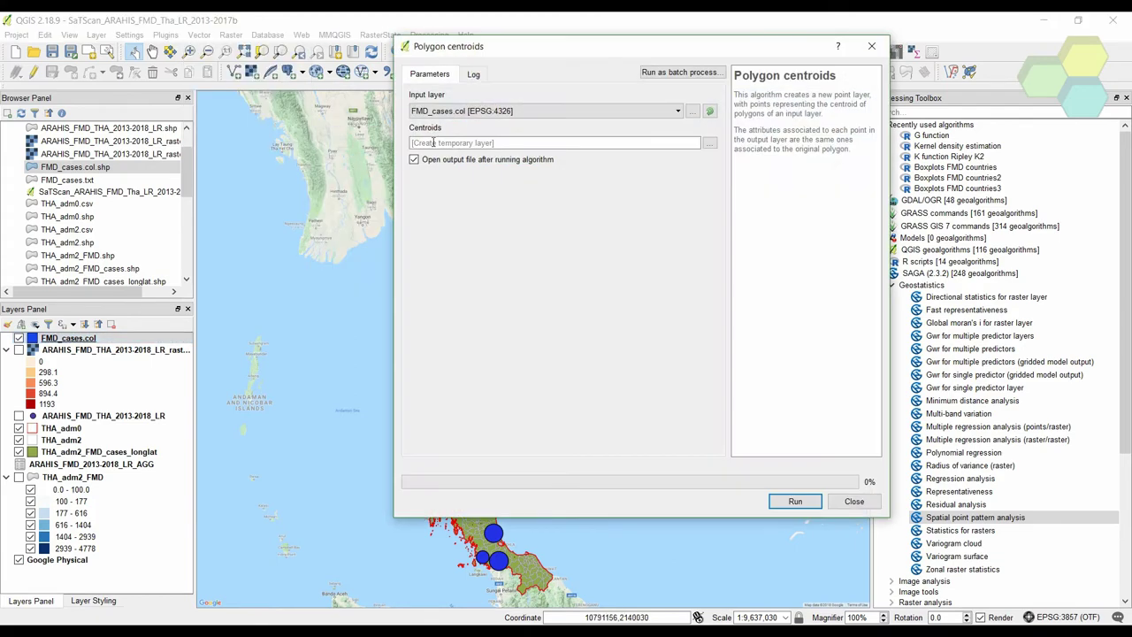
left_click(793, 501)
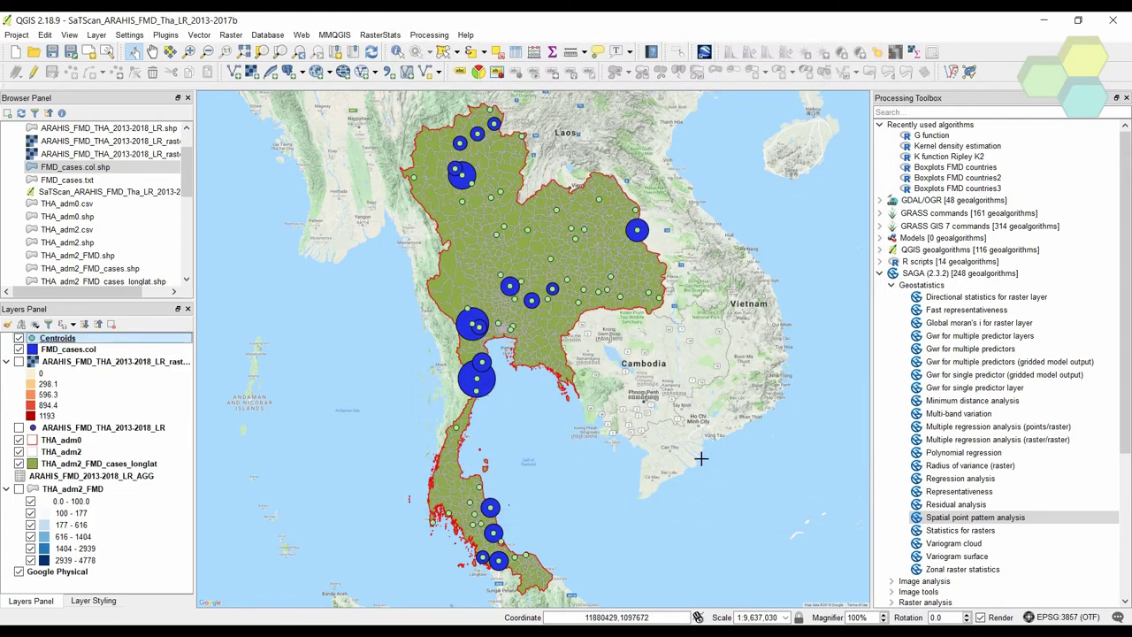
right_click(65, 352)
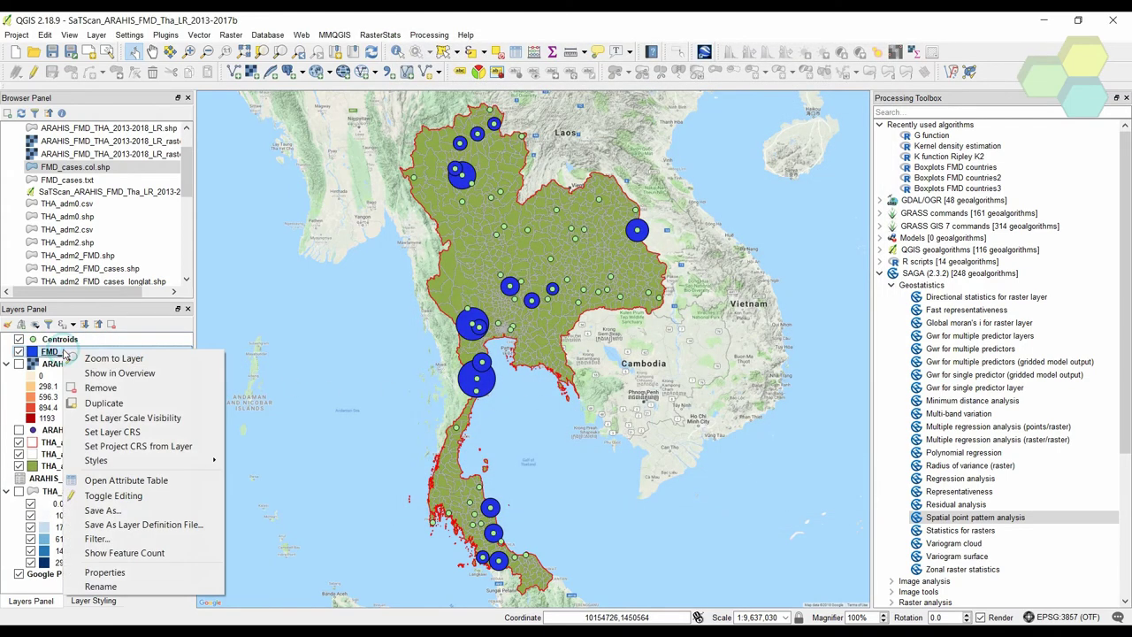
left_click(99, 389)
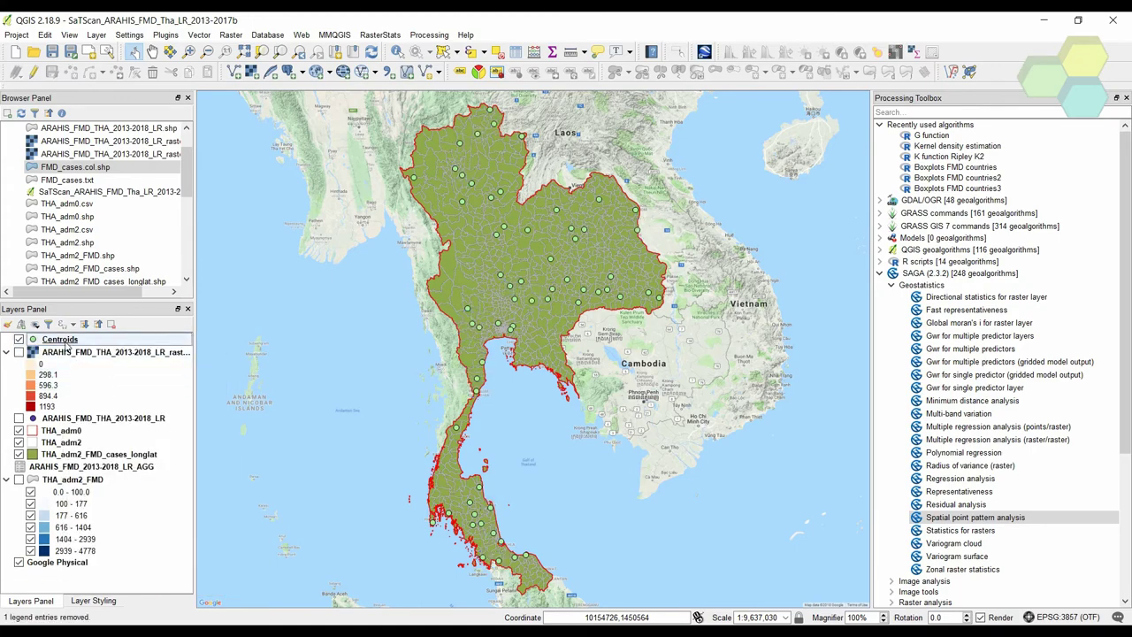
- Save the Centroids layer as the ESRI Shapefile THA_adm2_FMD_cases_longlat_SaTScan.shp, add it to the map, and remove the temporary Centroids layer
right_click(65, 342)
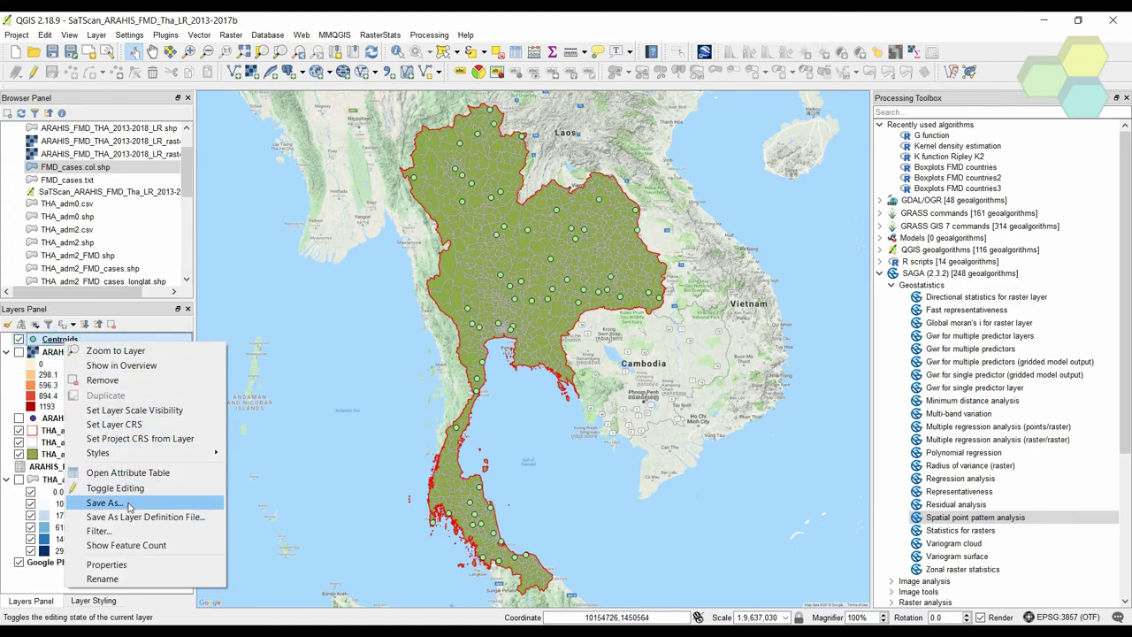
left_click(104, 502)
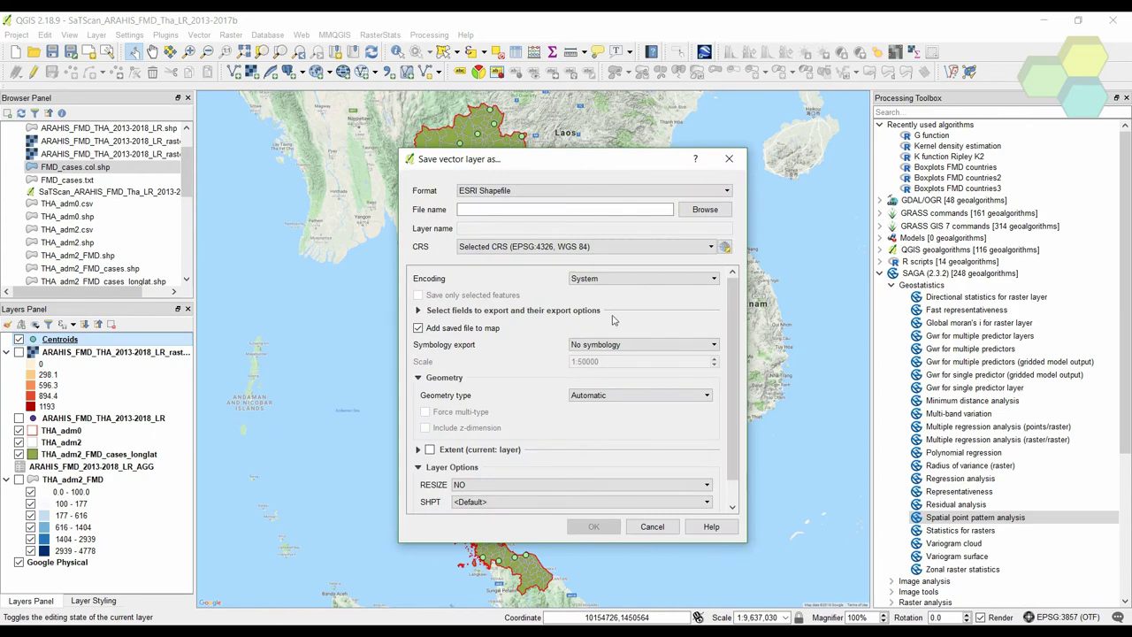
left_click(690, 213)
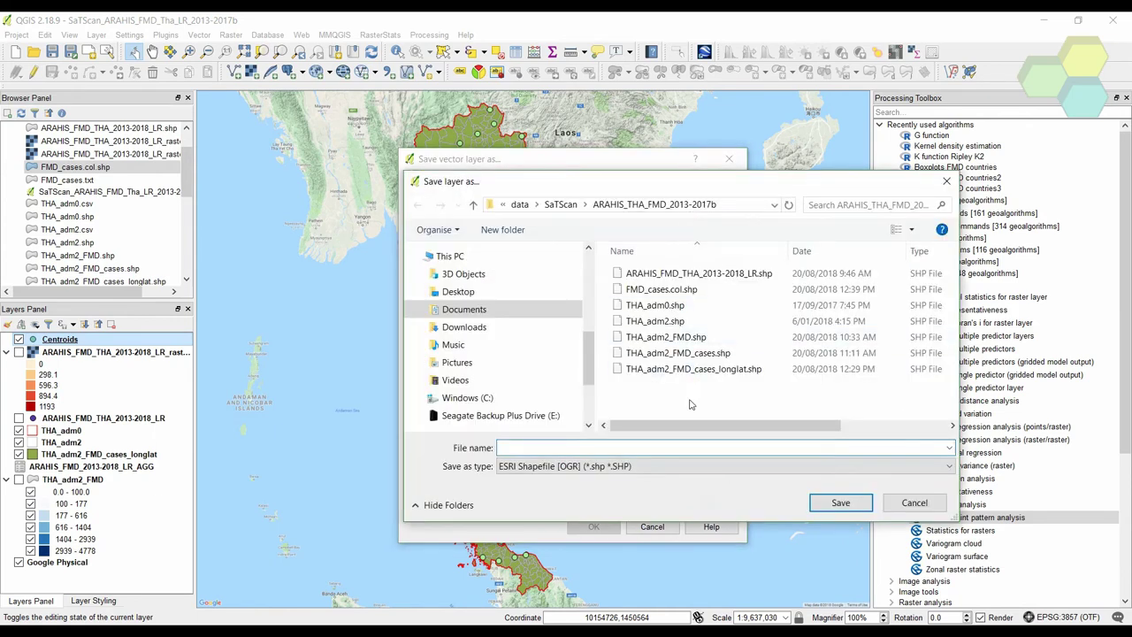
left_click(695, 369)
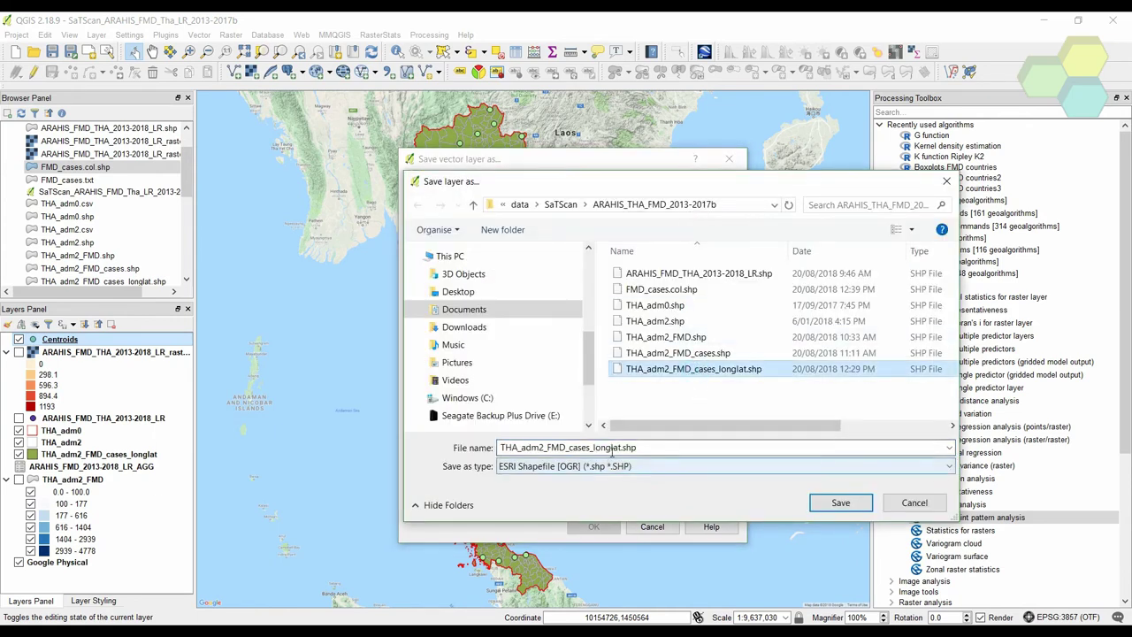
double_click(619, 448)
left_click(620, 448)
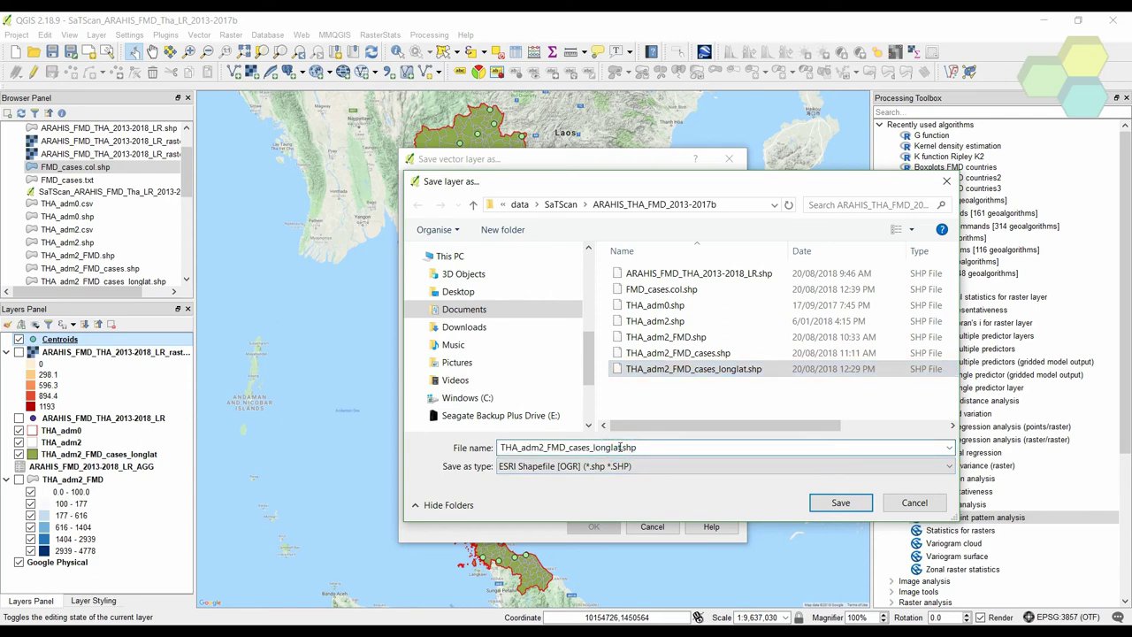
type("_SaTScan")
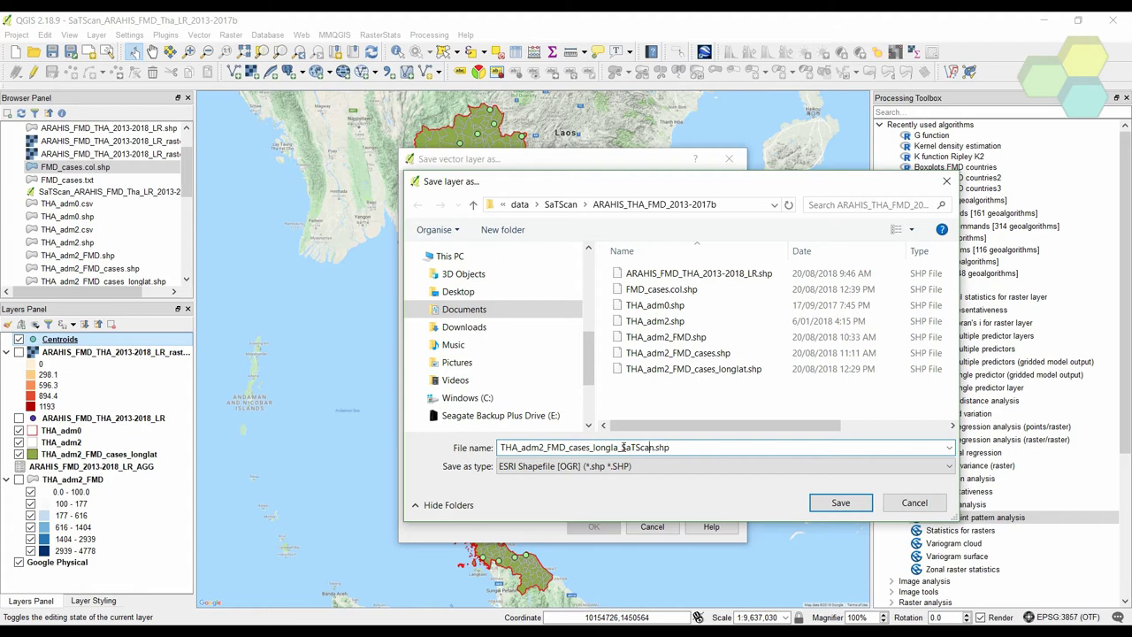
type("t")
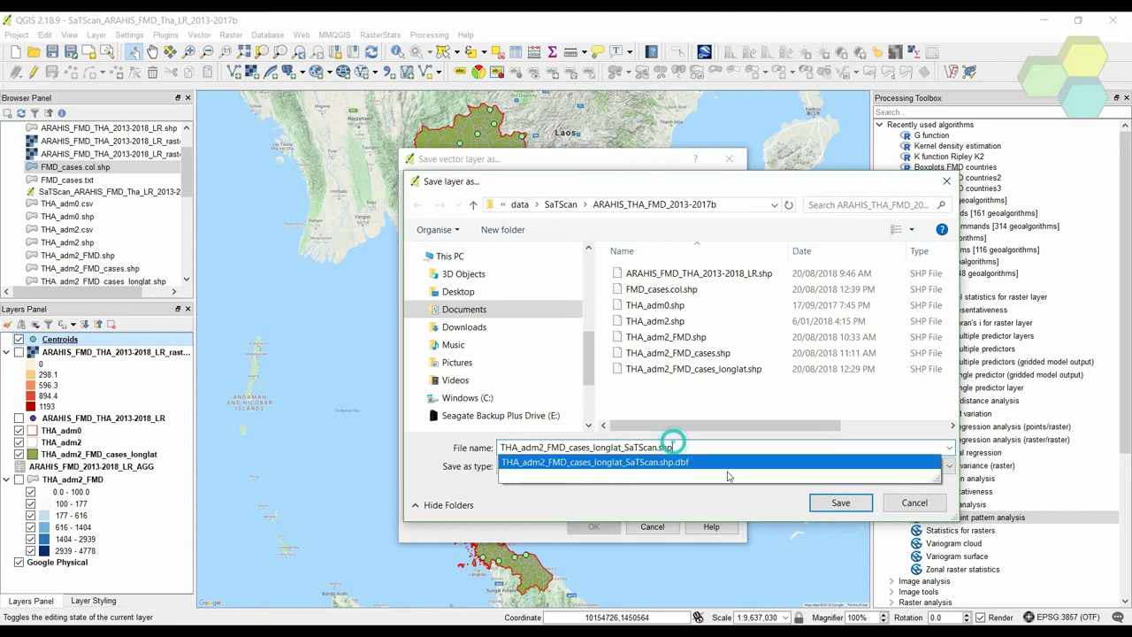
left_click(811, 501)
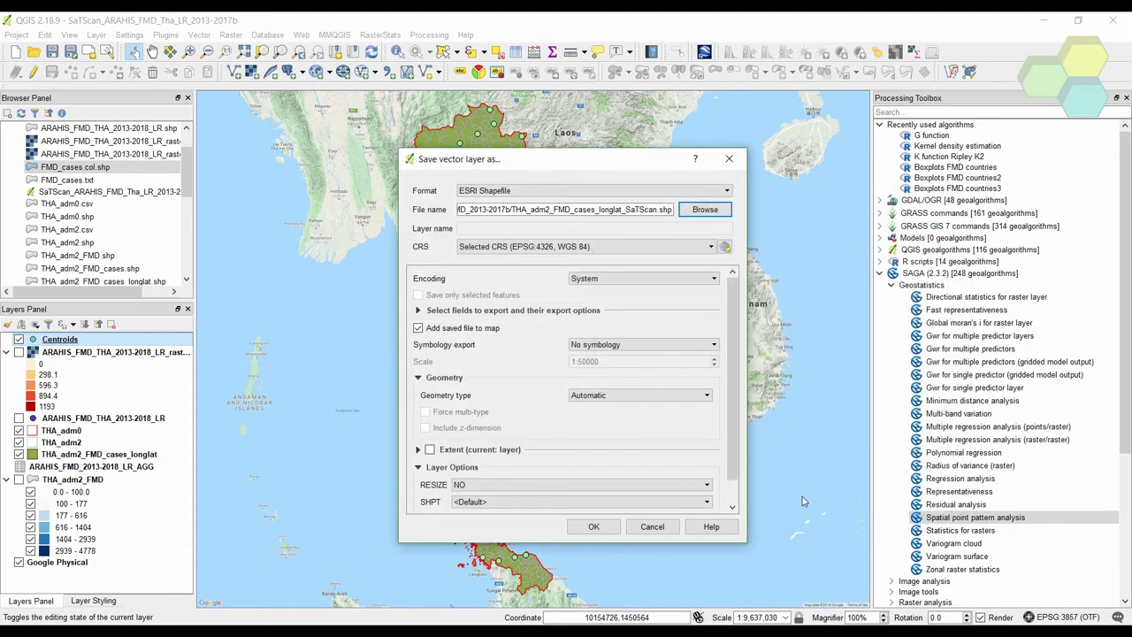
left_click(594, 526)
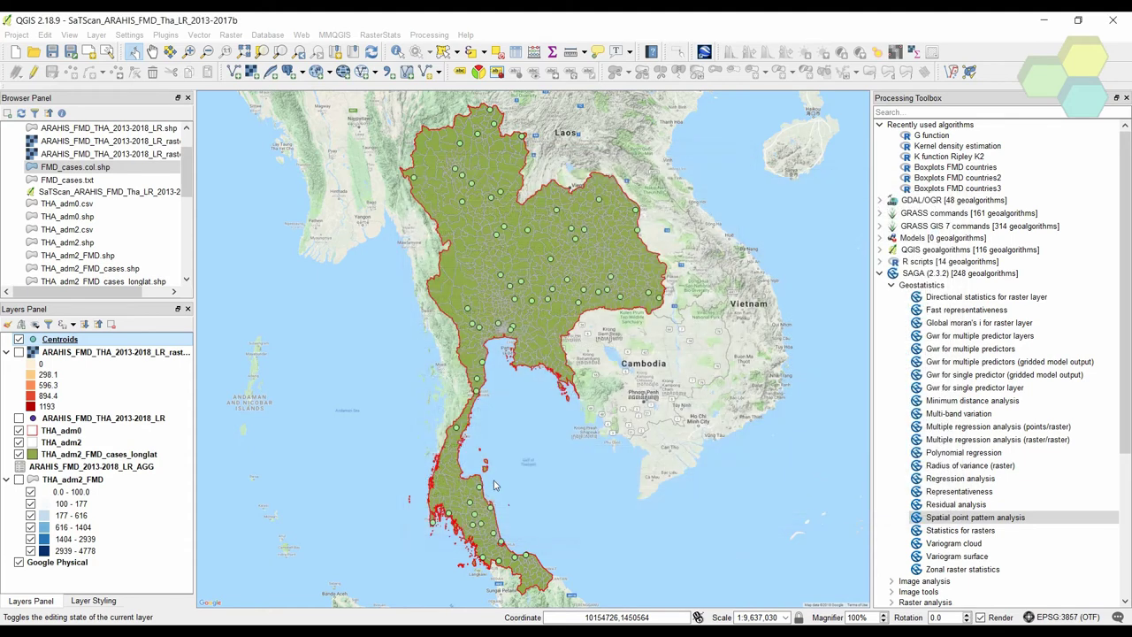
right_click(72, 352)
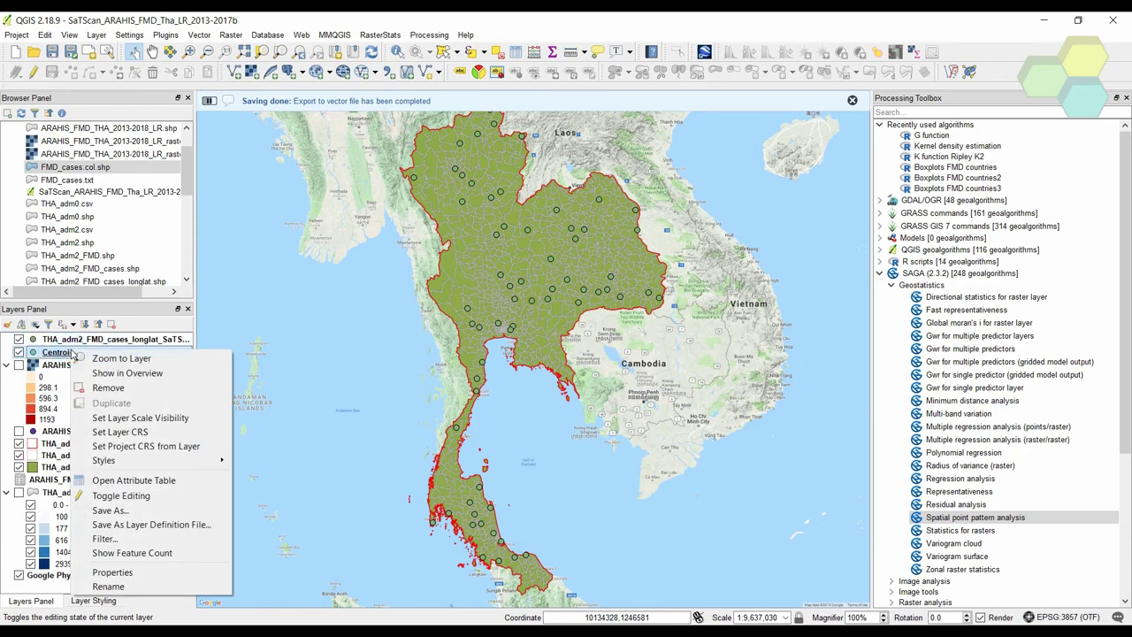
left_click(101, 390)
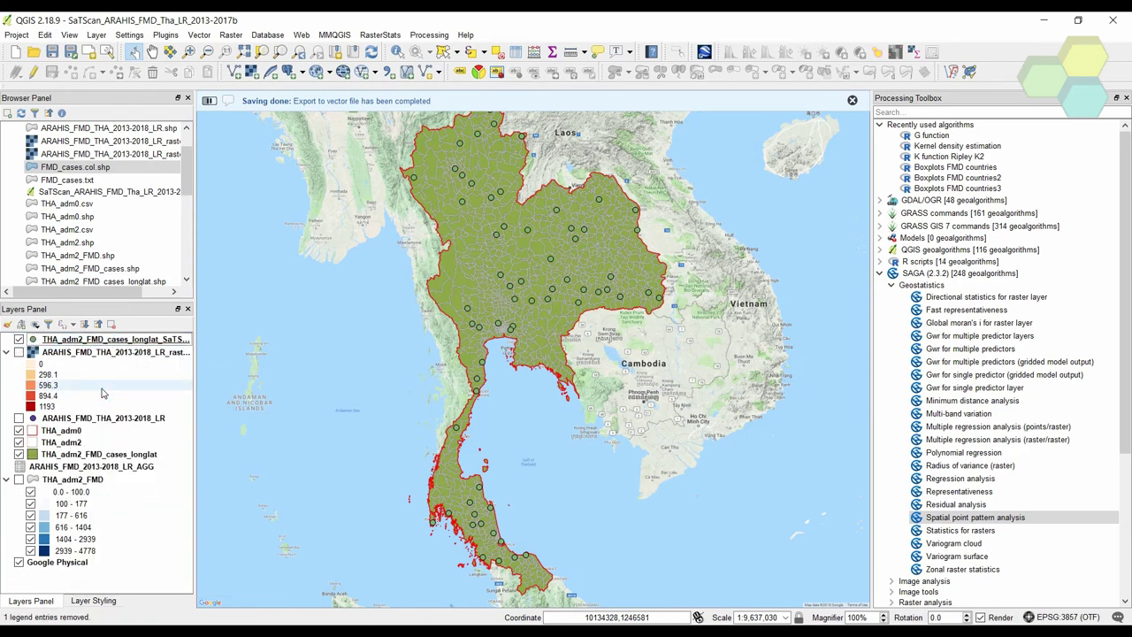
- Set the style of the THA_adm2_FMD_cases_longlat_SaTScan layer to Graduated and open the choice of classification column
right_click(100, 340)
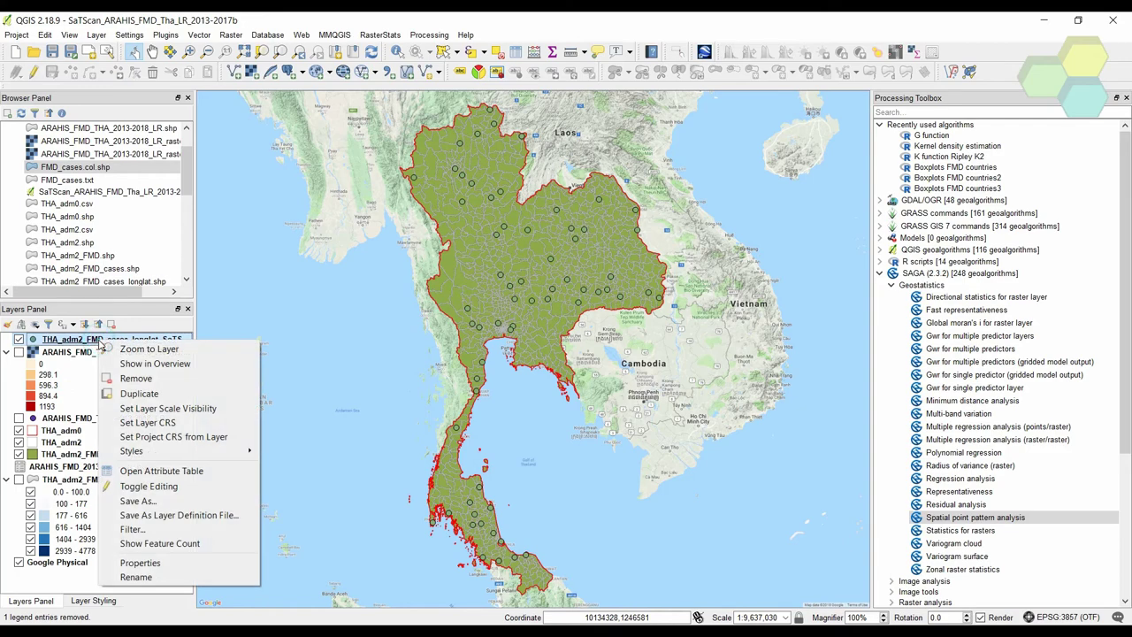
left_click(166, 562)
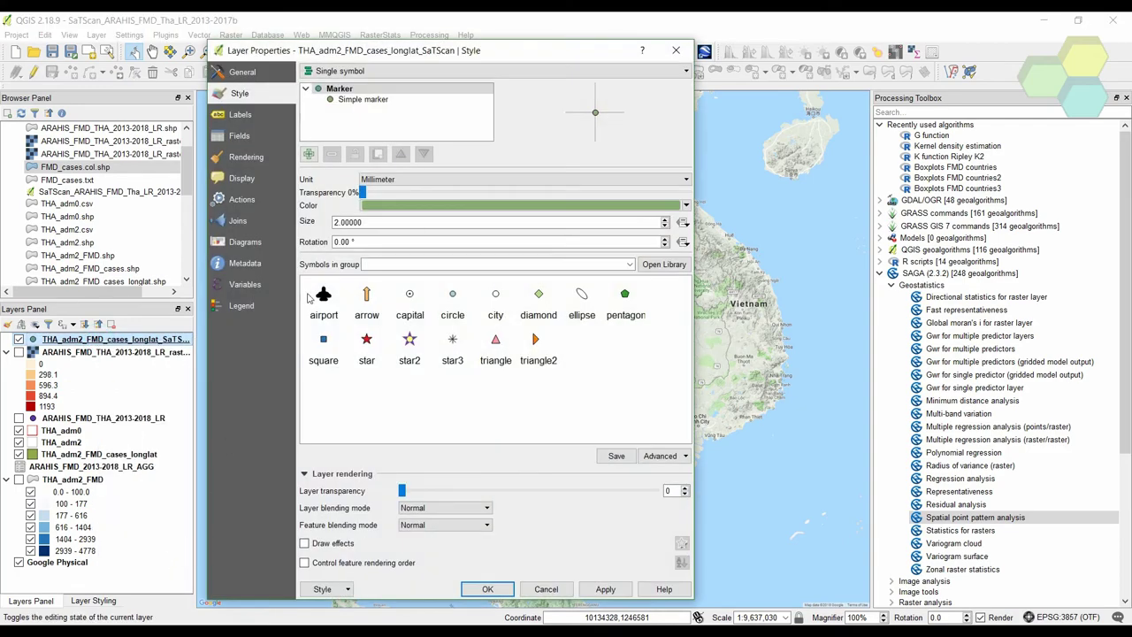
left_click(369, 103)
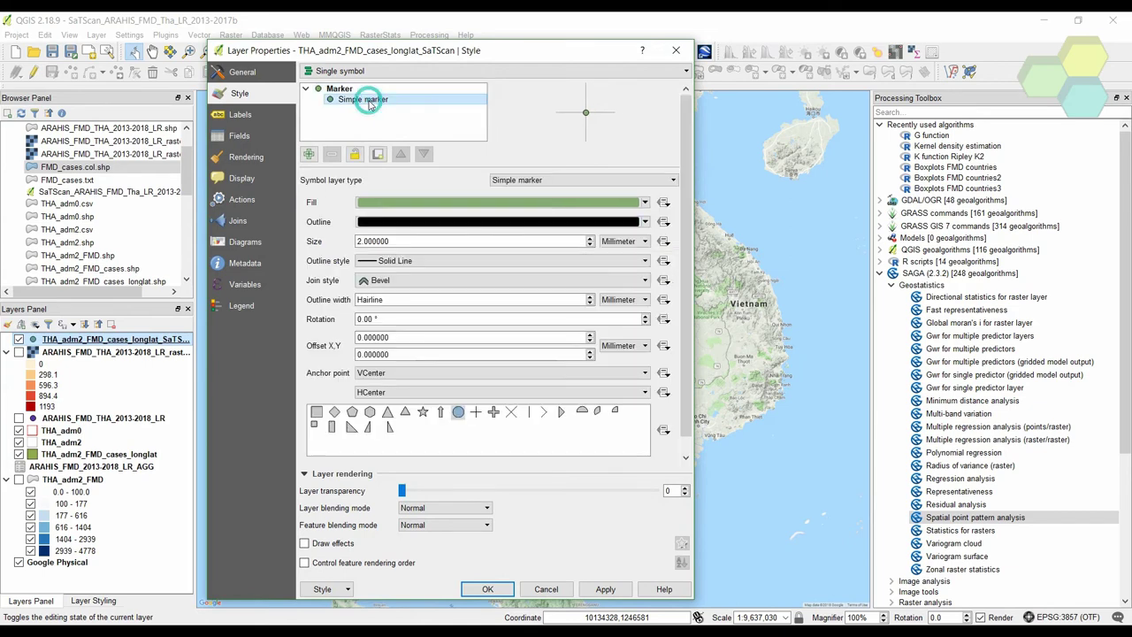
left_click(350, 73)
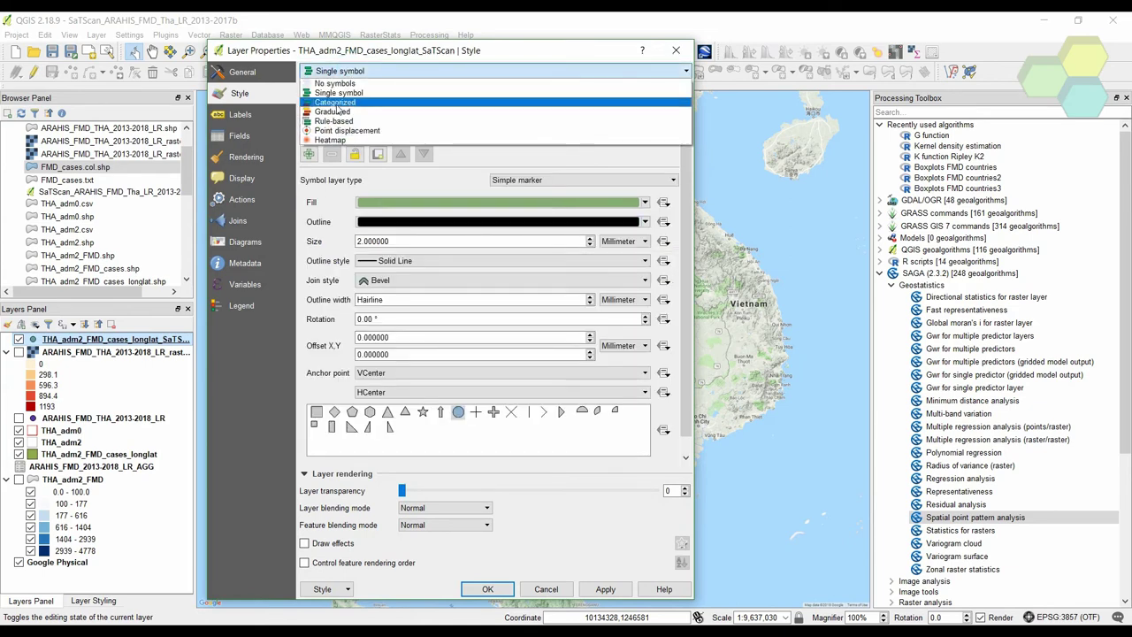
left_click(333, 111)
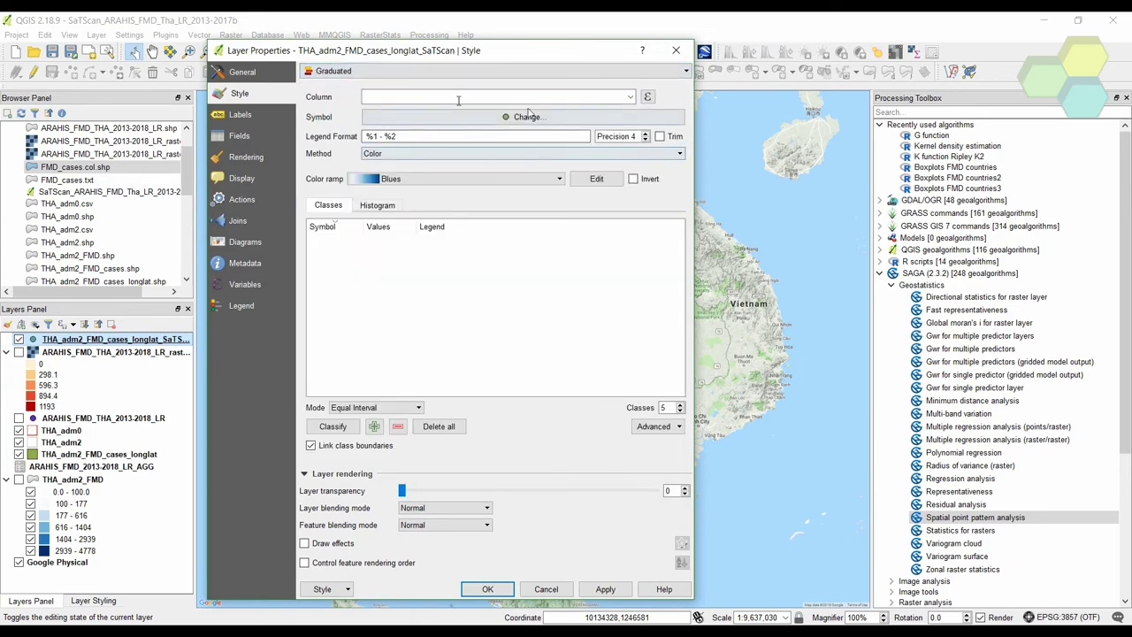
left_click(621, 96)
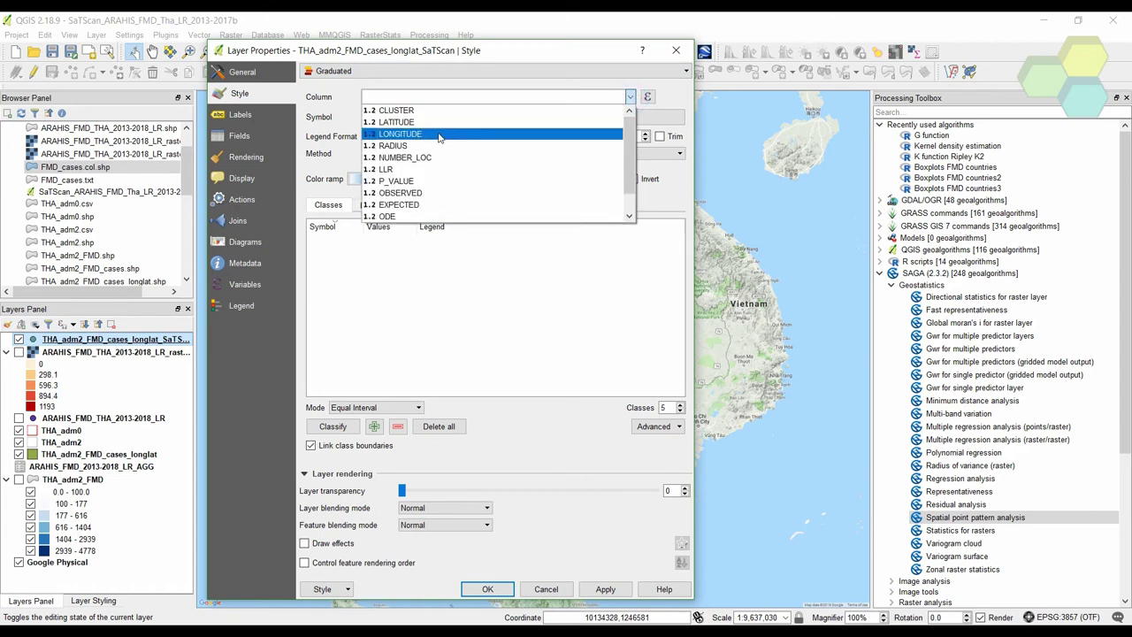